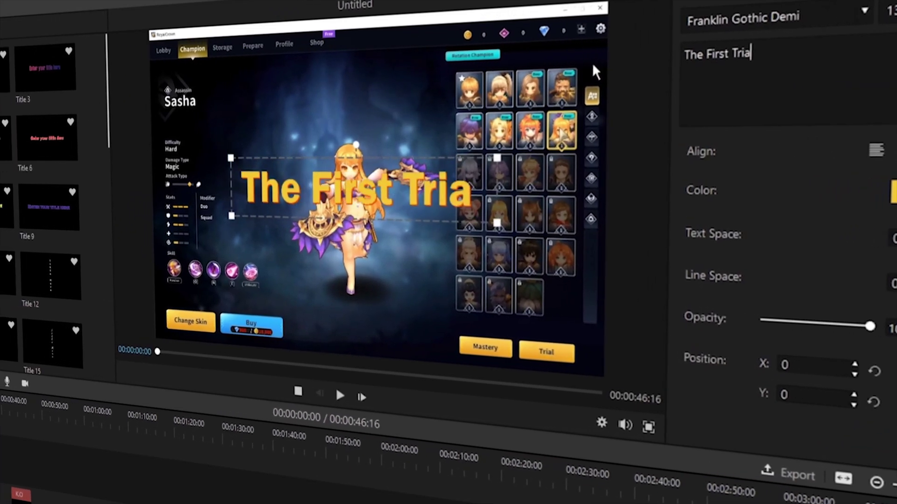
Type the title 'First Trial On Royal C' into the text box over the game clip.
{"action": "type", "text": "l On"}
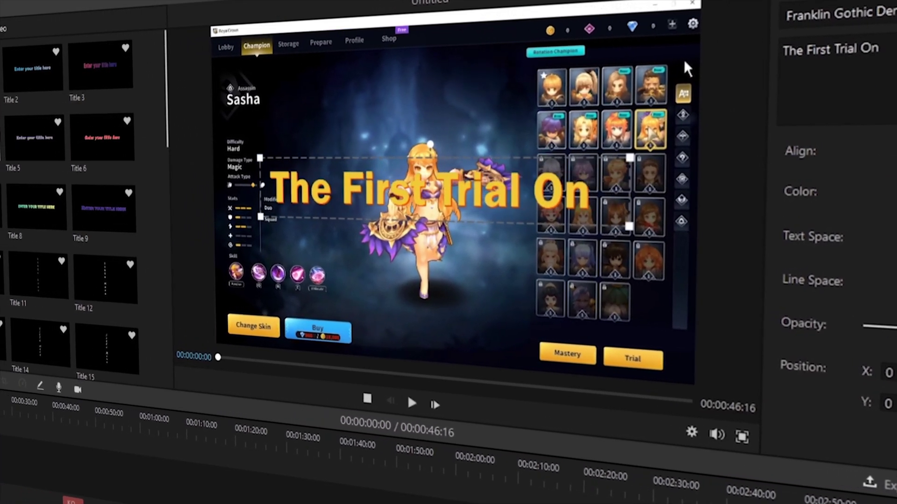
{"action": "type", "text": " Royal C"}
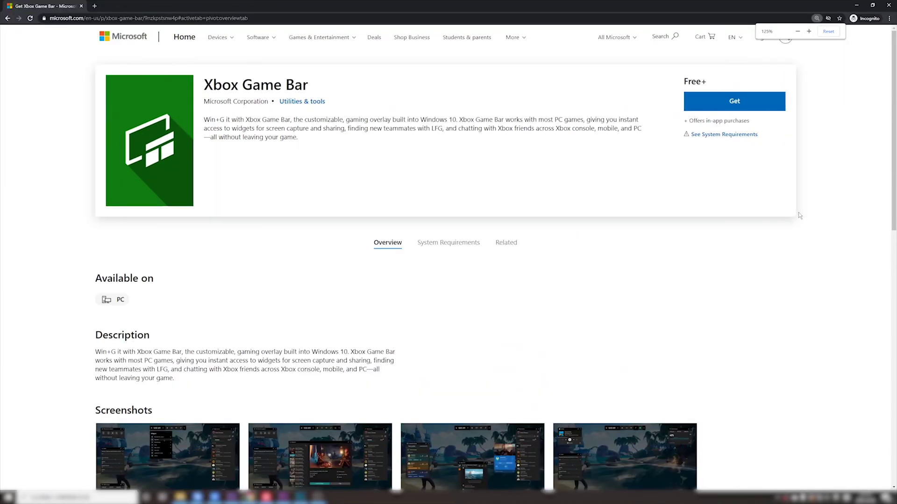
{"action": "scroll", "coordinate": [819, 220], "scroll_direction": "down", "scroll_amount": 2}
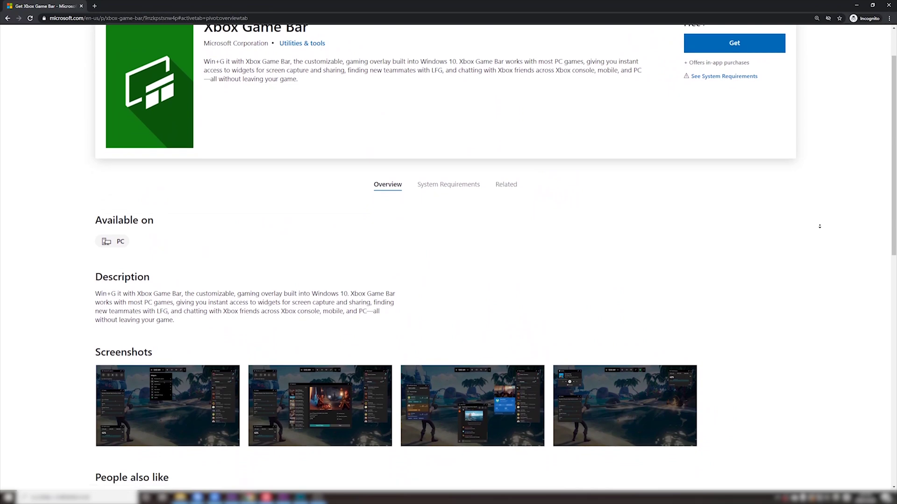
{"action": "scroll", "coordinate": [819, 226], "scroll_direction": "down", "scroll_amount": 1}
{"action": "scroll", "coordinate": [819, 226], "scroll_direction": "down", "scroll_amount": 1}
{"action": "scroll", "coordinate": [819, 226], "scroll_direction": "down", "scroll_amount": 1}
{"action": "scroll", "coordinate": [819, 226], "scroll_direction": "down", "scroll_amount": 1}
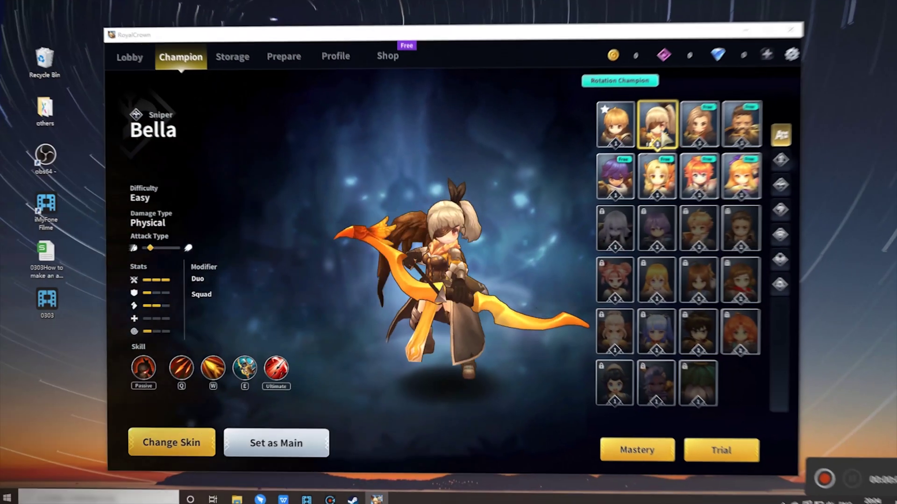
Cycle through champions in RoyalCrown, ending on Leo.
{"action": "left_click", "coordinate": [691, 129]}
{"action": "left_click", "coordinate": [731, 129]}
{"action": "left_click", "coordinate": [606, 131]}
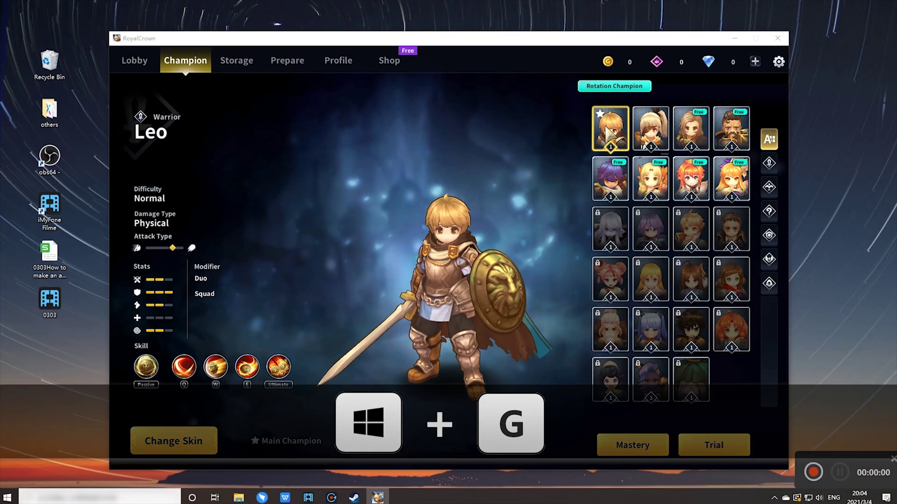
Enable the Game Bar mic; raise output, lower System Sounds and VideoRecord, adjust RoyalCrown.
{"action": "key", "text": "super+g"}
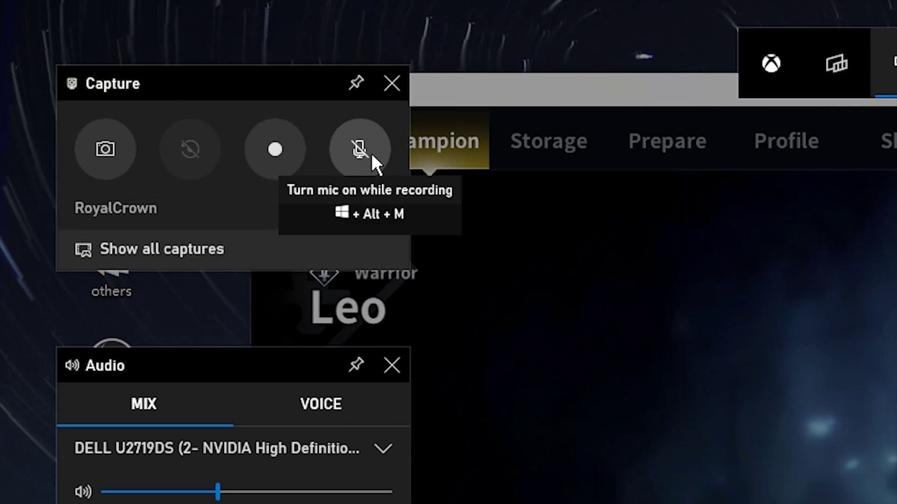
{"action": "left_click", "coordinate": [371, 155]}
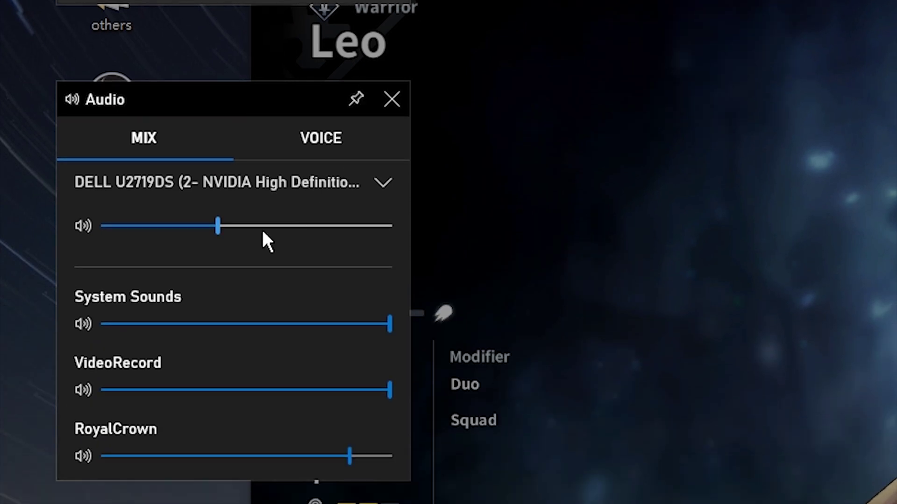
{"action": "left_click_drag", "start_coordinate": [219, 226], "coordinate": [281, 226]}
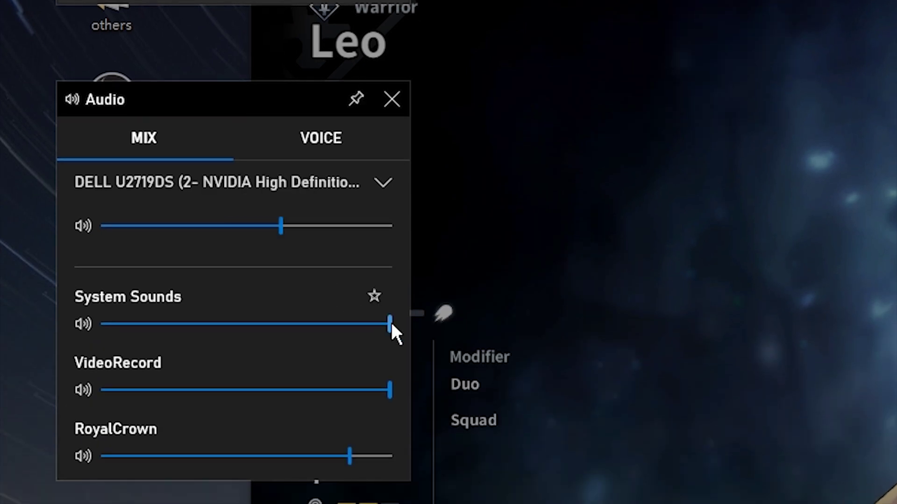
{"action": "left_click_drag", "start_coordinate": [392, 326], "coordinate": [330, 324]}
{"action": "left_click_drag", "start_coordinate": [390, 390], "coordinate": [291, 392]}
{"action": "mouse_move", "coordinate": [354, 456]}
{"action": "left_mouse_down"}
{"action": "mouse_move", "coordinate": [255, 456]}
{"action": "mouse_move", "coordinate": [415, 458]}
{"action": "left_mouse_up"}
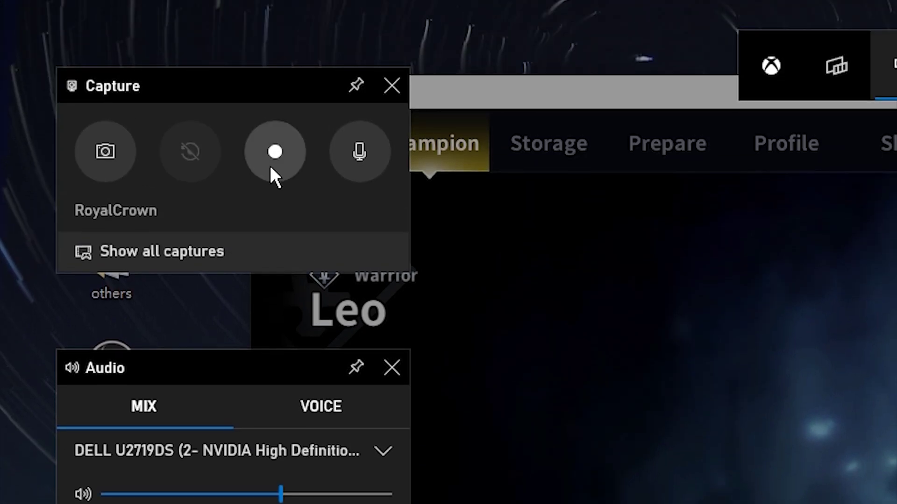
Record a roughly 32-second RoyalCrown clip of Leo with the mic on, stopping via Win+Alt+R.
{"action": "left_click", "coordinate": [270, 167]}
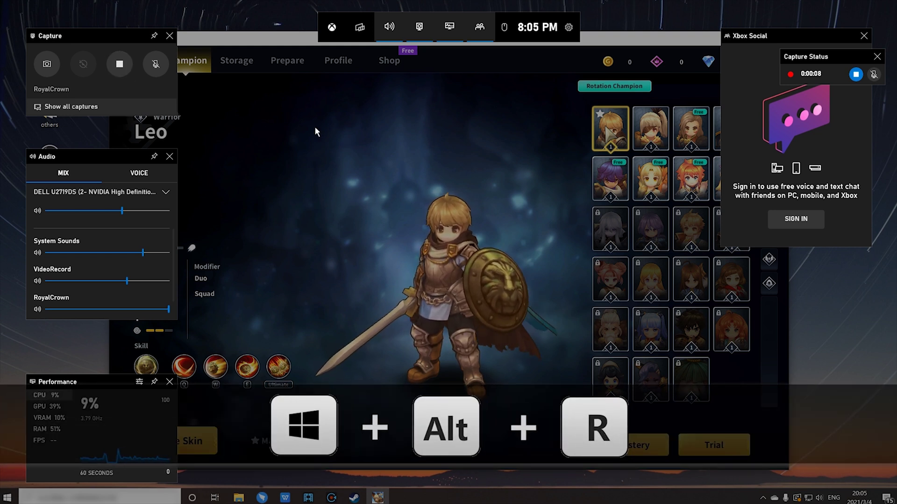
{"action": "left_click", "coordinate": [477, 161]}
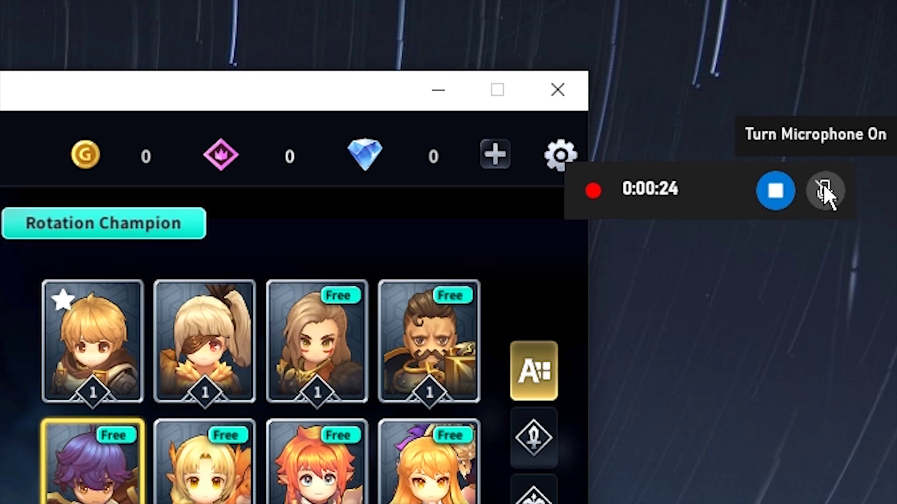
{"action": "left_click", "coordinate": [824, 184]}
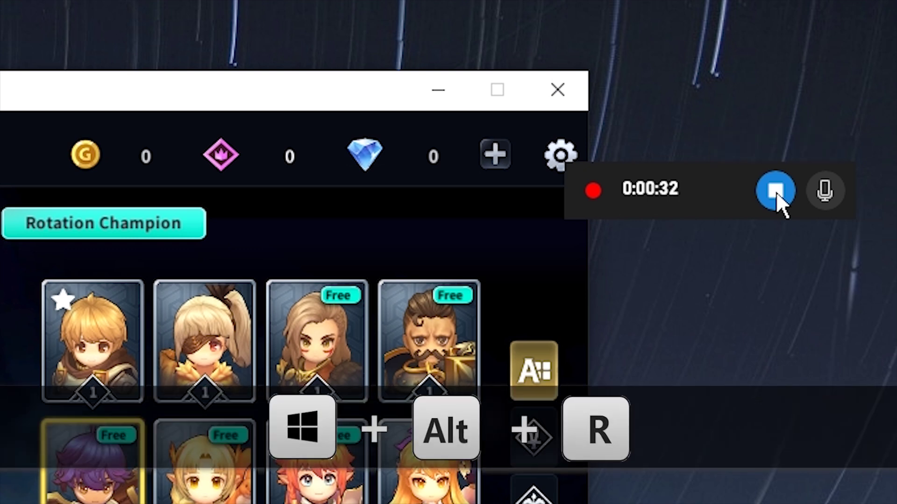
{"action": "key", "text": "super+alt+r"}
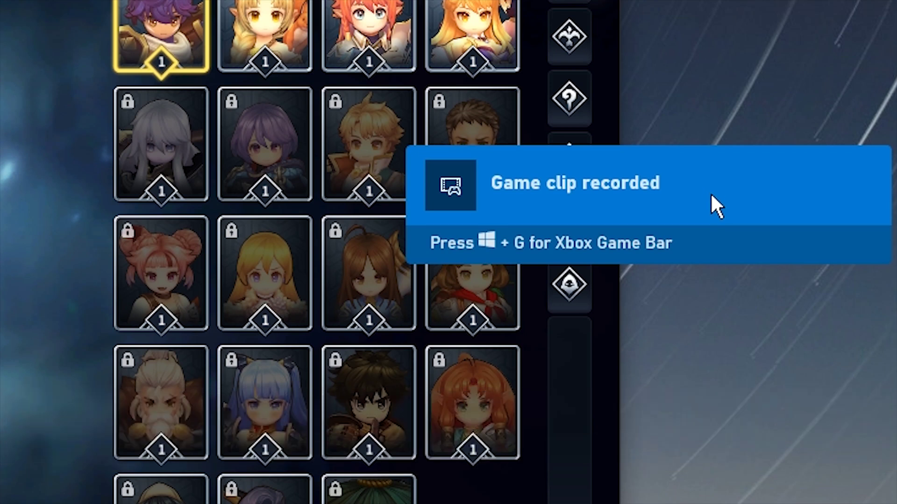
Open the RoyalCrown clip from the 'Game clip recorded' notification.
{"action": "left_click", "coordinate": [711, 195]}
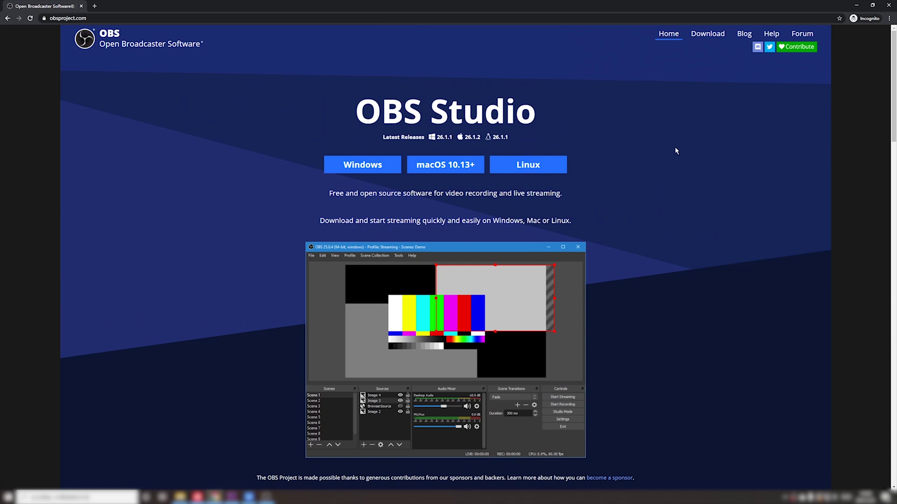
{"action": "middle_click", "coordinate": [676, 151]}
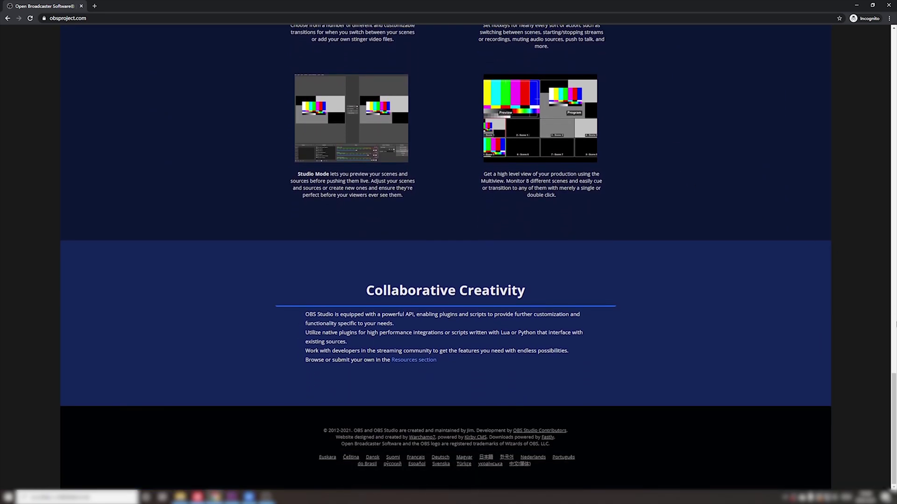
{"action": "left_click_drag", "start_coordinate": [894, 373], "coordinate": [872, 25]}
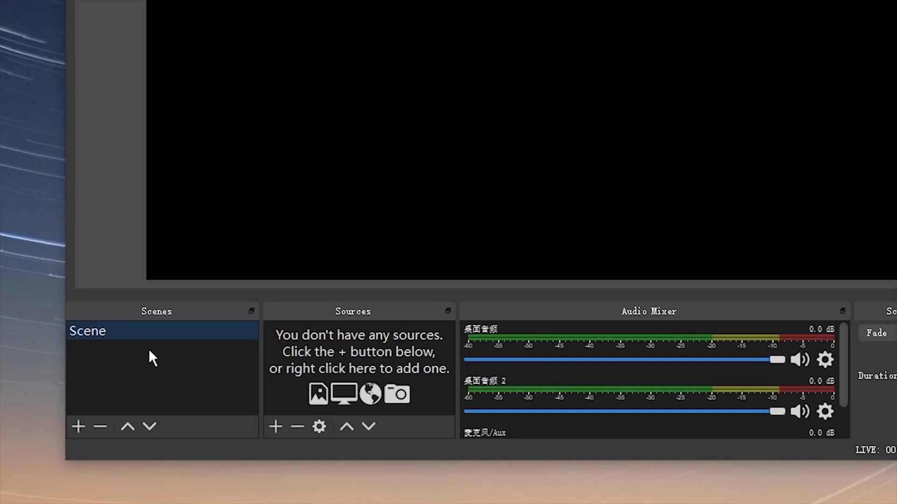
Create 'Scene 1' below the default Scene in OBS Studio.
{"action": "left_click", "coordinate": [78, 426]}
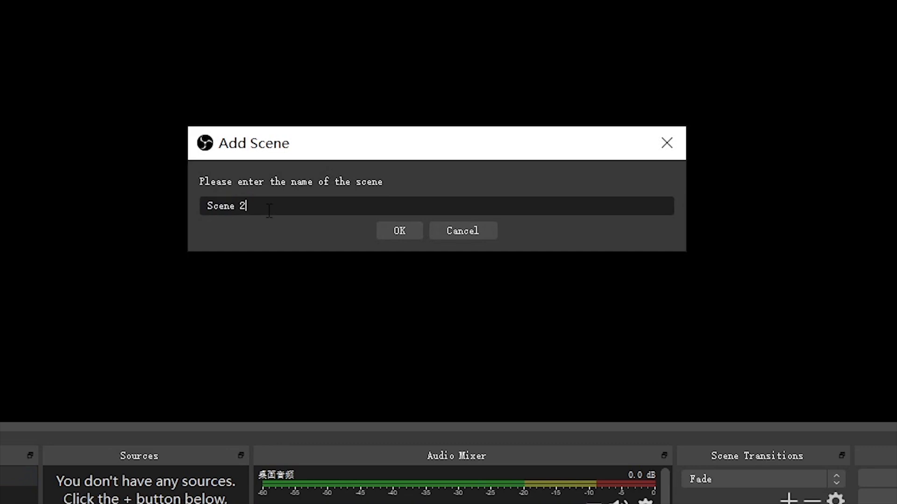
{"action": "left_click", "coordinate": [379, 230]}
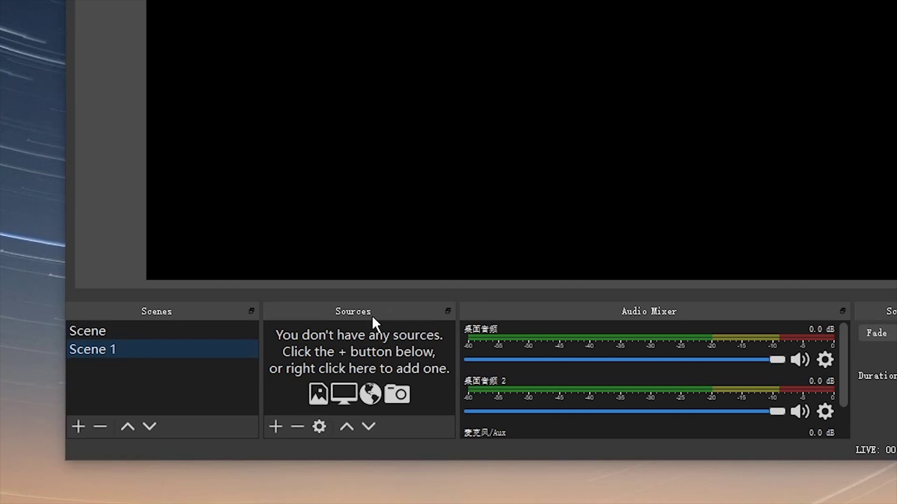
Add a Display Capture source to Scene 1 with its default properties.
{"action": "left_click", "coordinate": [270, 424]}
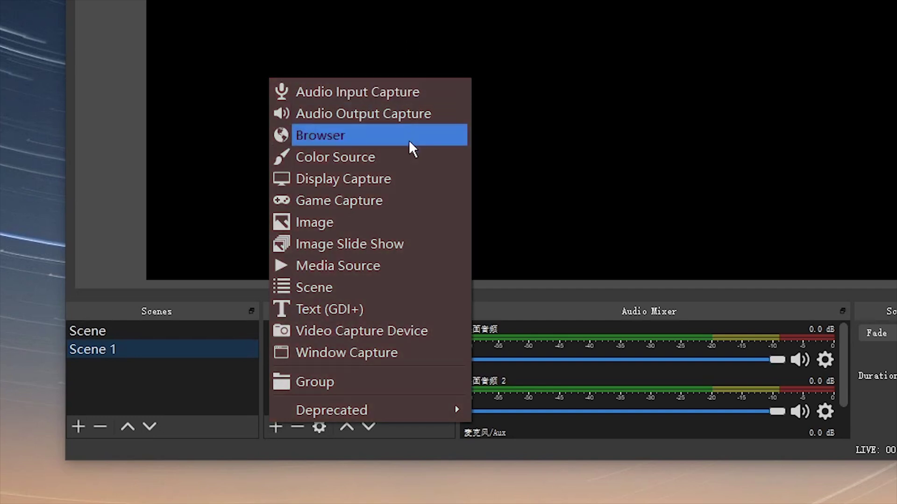
{"action": "left_click", "coordinate": [368, 183]}
{"action": "left_click", "coordinate": [479, 350]}
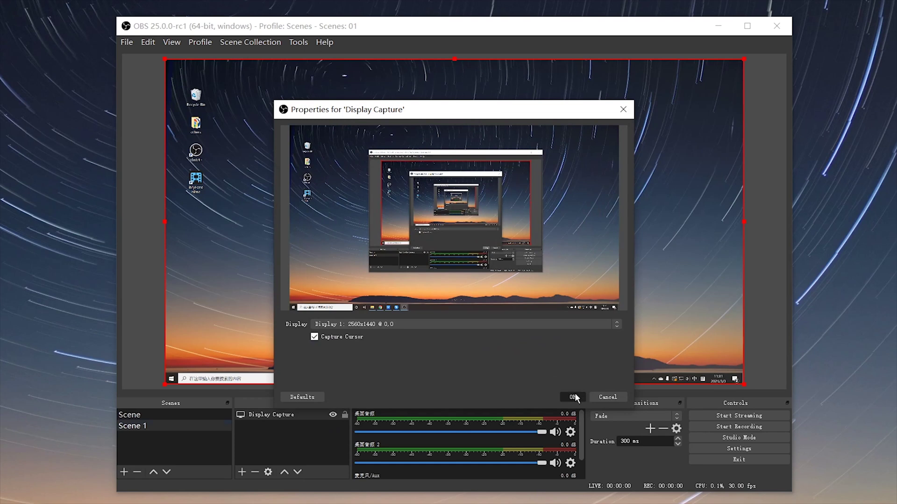
{"action": "left_click", "coordinate": [573, 397]}
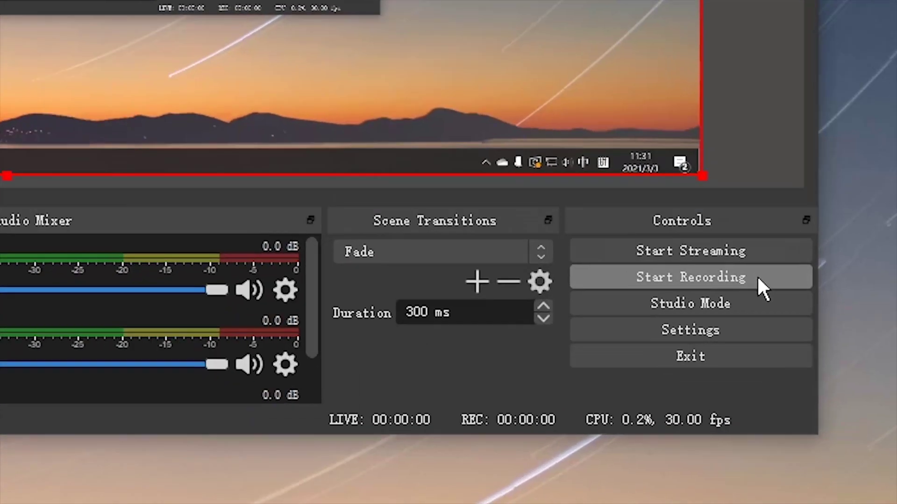
Record about 24 seconds of the desktop in OBS, then stop the recording.
{"action": "left_click", "coordinate": [756, 275]}
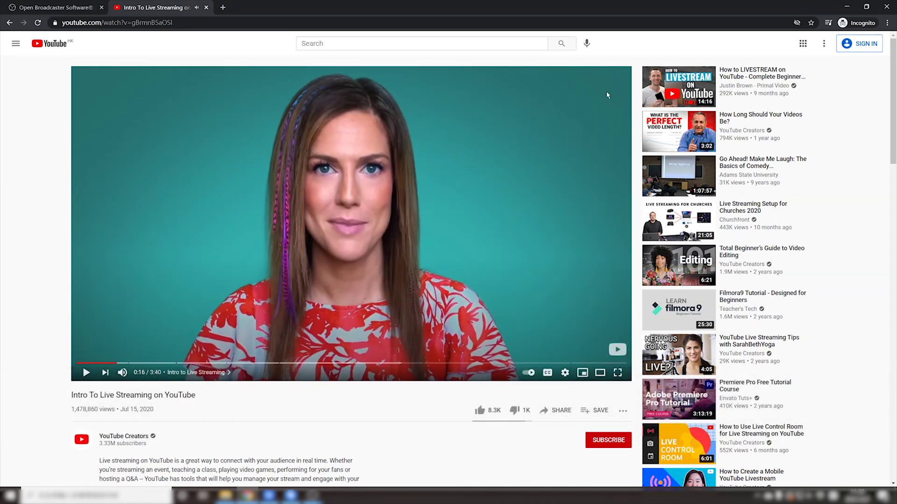
{"action": "left_click", "coordinate": [853, 7]}
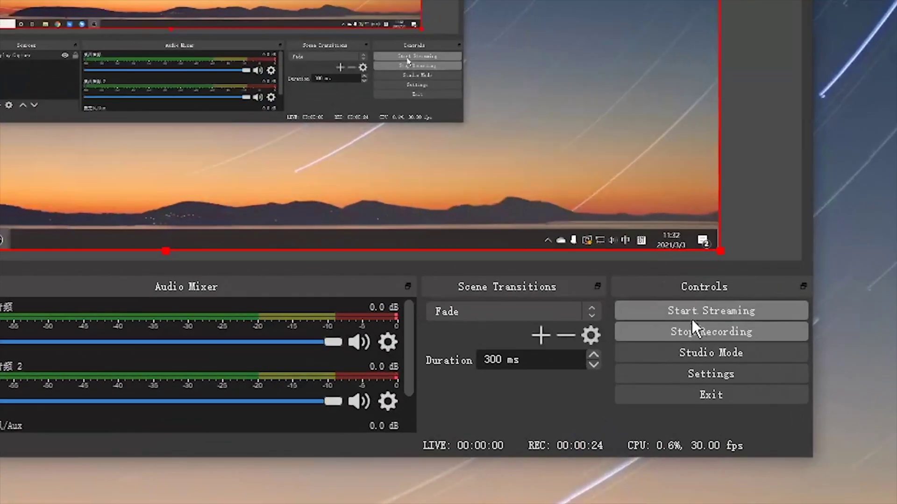
{"action": "left_click", "coordinate": [701, 332]}
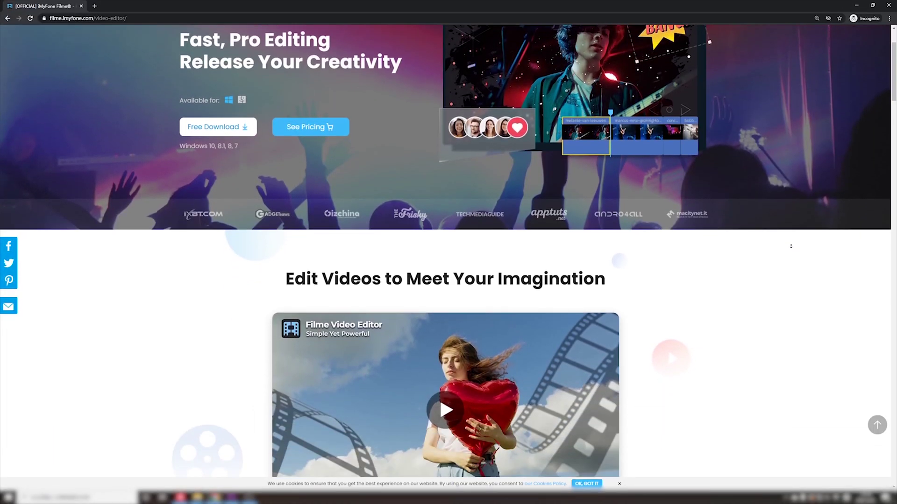
Scroll the Filme web page down to the pricing section, then back up slightly.
{"action": "scroll", "coordinate": [791, 246], "scroll_direction": "down", "scroll_amount": 1}
{"action": "scroll", "coordinate": [790, 246], "scroll_direction": "down", "scroll_amount": 1}
{"action": "scroll", "coordinate": [791, 247], "scroll_direction": "down", "scroll_amount": 1}
{"action": "scroll", "coordinate": [790, 246], "scroll_direction": "down", "scroll_amount": 1}
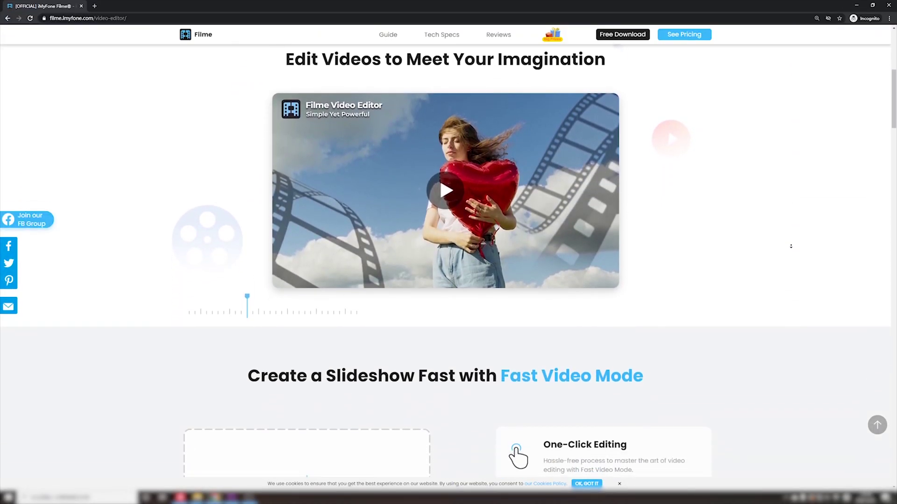
{"action": "scroll", "coordinate": [791, 246], "scroll_direction": "down", "scroll_amount": 1}
{"action": "scroll", "coordinate": [791, 246], "scroll_direction": "down", "scroll_amount": 1}
{"action": "scroll", "coordinate": [791, 246], "scroll_direction": "down", "scroll_amount": 1}
{"action": "scroll", "coordinate": [791, 247], "scroll_direction": "down", "scroll_amount": 1}
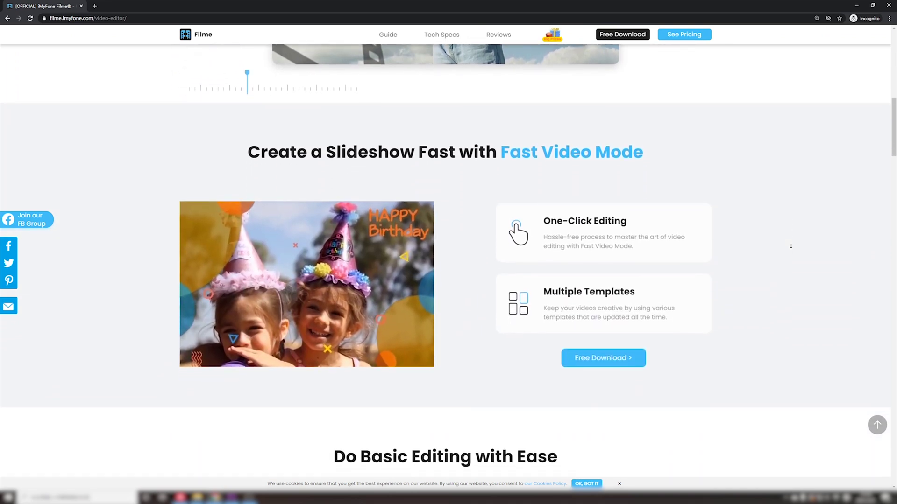
{"action": "scroll", "coordinate": [791, 246], "scroll_direction": "down", "scroll_amount": 1}
{"action": "scroll", "coordinate": [790, 246], "scroll_direction": "down", "scroll_amount": 1}
{"action": "scroll", "coordinate": [791, 246], "scroll_direction": "down", "scroll_amount": 1}
{"action": "scroll", "coordinate": [791, 246], "scroll_direction": "down", "scroll_amount": 1}
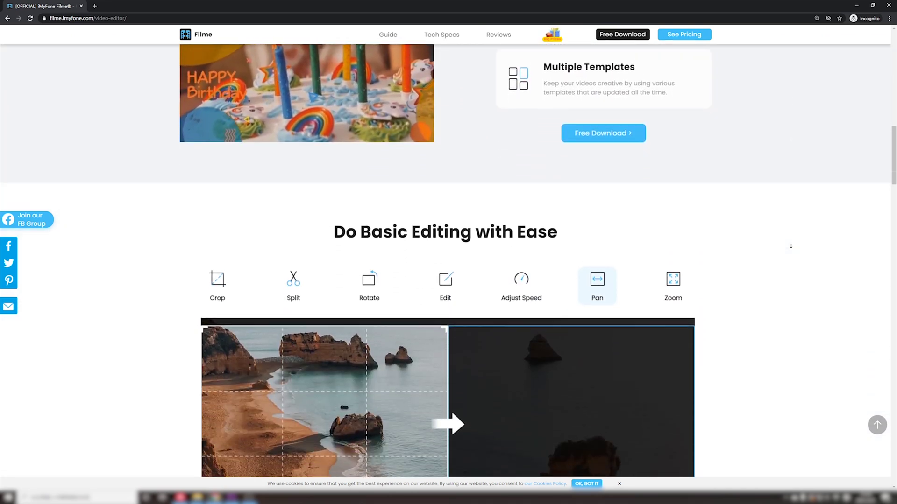
{"action": "scroll", "coordinate": [791, 247], "scroll_direction": "down", "scroll_amount": 1}
{"action": "scroll", "coordinate": [791, 246], "scroll_direction": "down", "scroll_amount": 1}
{"action": "scroll", "coordinate": [791, 246], "scroll_direction": "down", "scroll_amount": 1}
{"action": "scroll", "coordinate": [791, 247], "scroll_direction": "down", "scroll_amount": 1}
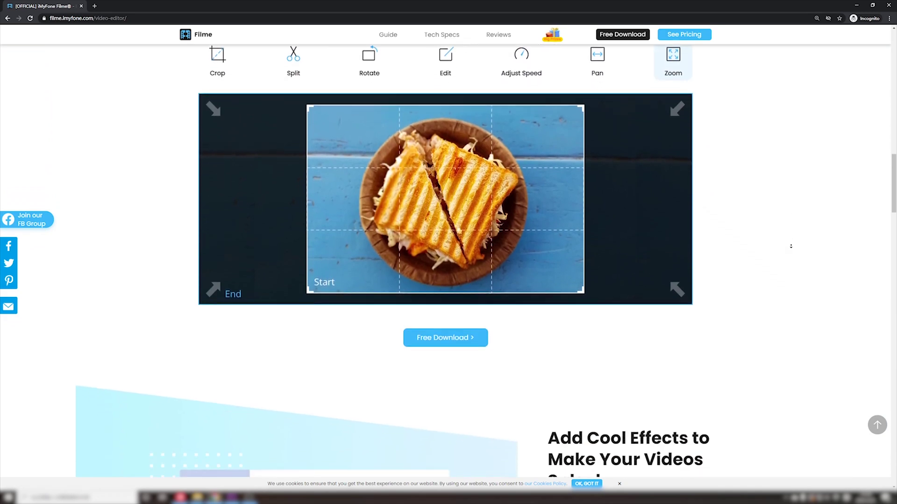
{"action": "scroll", "coordinate": [791, 246], "scroll_direction": "down", "scroll_amount": 1}
{"action": "scroll", "coordinate": [790, 246], "scroll_direction": "down", "scroll_amount": 1}
{"action": "scroll", "coordinate": [791, 246], "scroll_direction": "down", "scroll_amount": 1}
{"action": "scroll", "coordinate": [791, 246], "scroll_direction": "down", "scroll_amount": 1}
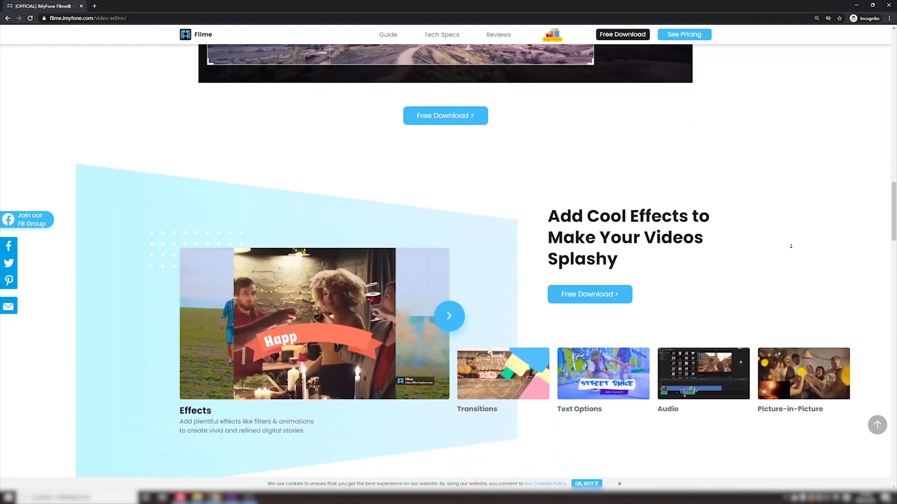
{"action": "scroll", "coordinate": [791, 246], "scroll_direction": "down", "scroll_amount": 1}
{"action": "scroll", "coordinate": [791, 246], "scroll_direction": "down", "scroll_amount": 1}
{"action": "scroll", "coordinate": [791, 247], "scroll_direction": "down", "scroll_amount": 1}
{"action": "scroll", "coordinate": [790, 246], "scroll_direction": "down", "scroll_amount": 1}
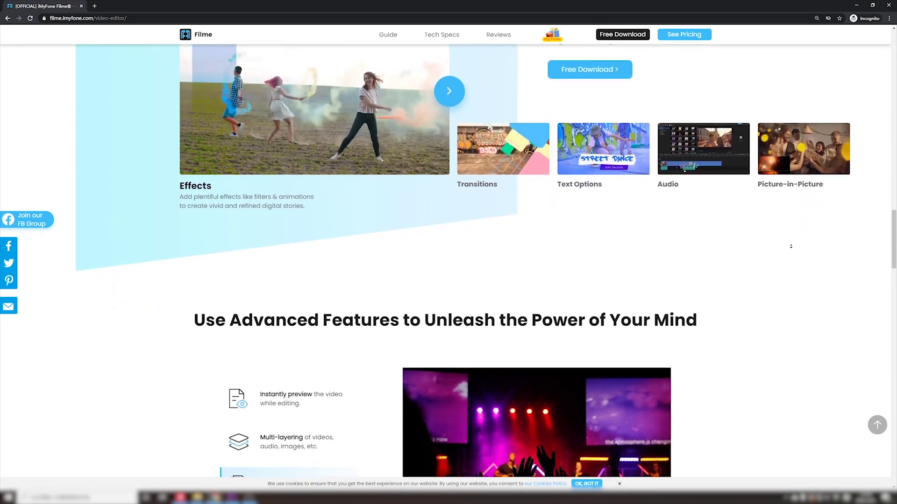
{"action": "scroll", "coordinate": [791, 246], "scroll_direction": "down", "scroll_amount": 1}
{"action": "scroll", "coordinate": [791, 246], "scroll_direction": "down", "scroll_amount": 1}
{"action": "scroll", "coordinate": [791, 246], "scroll_direction": "down", "scroll_amount": 1}
{"action": "scroll", "coordinate": [791, 246], "scroll_direction": "down", "scroll_amount": 1}
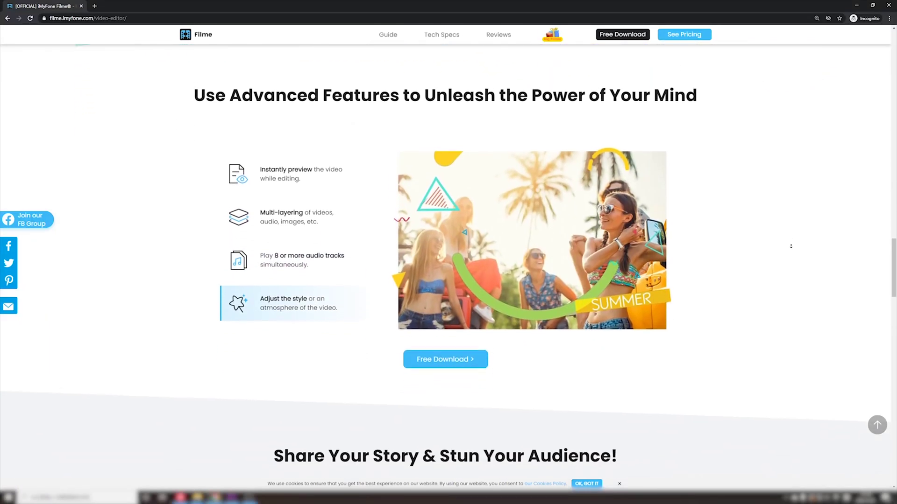
{"action": "scroll", "coordinate": [791, 246], "scroll_direction": "down", "scroll_amount": 1}
{"action": "scroll", "coordinate": [791, 246], "scroll_direction": "down", "scroll_amount": 1}
{"action": "scroll", "coordinate": [791, 246], "scroll_direction": "down", "scroll_amount": 1}
{"action": "scroll", "coordinate": [791, 246], "scroll_direction": "down", "scroll_amount": 1}
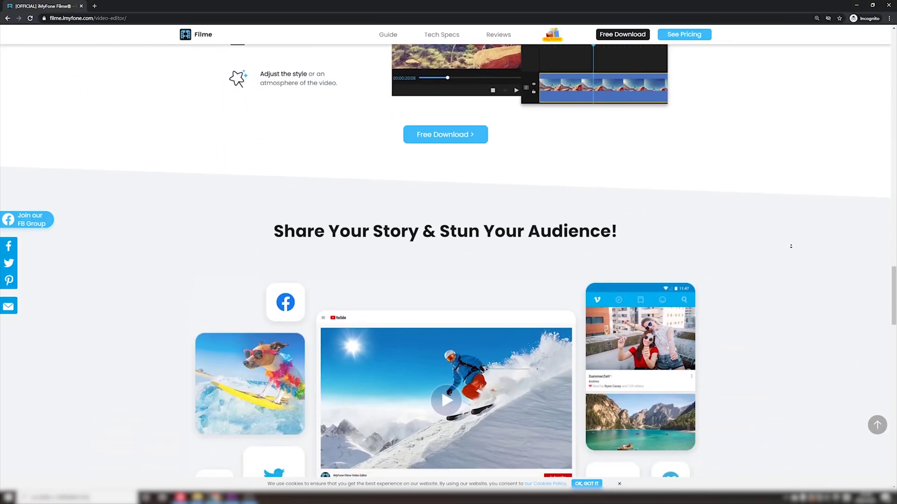
{"action": "scroll", "coordinate": [791, 246], "scroll_direction": "down", "scroll_amount": 1}
{"action": "scroll", "coordinate": [790, 246], "scroll_direction": "down", "scroll_amount": 1}
{"action": "scroll", "coordinate": [791, 246], "scroll_direction": "down", "scroll_amount": 1}
{"action": "scroll", "coordinate": [791, 246], "scroll_direction": "down", "scroll_amount": 3}
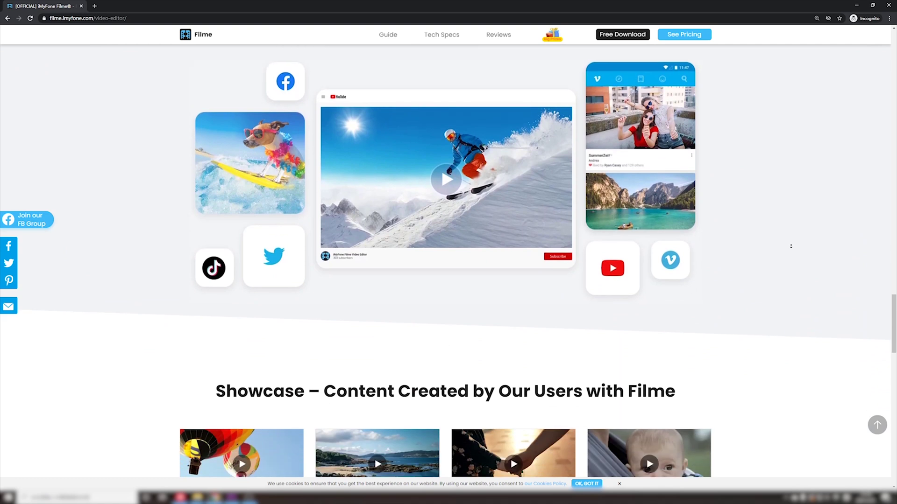
{"action": "scroll", "coordinate": [791, 246], "scroll_direction": "down", "scroll_amount": 1}
{"action": "scroll", "coordinate": [790, 246], "scroll_direction": "down", "scroll_amount": 1}
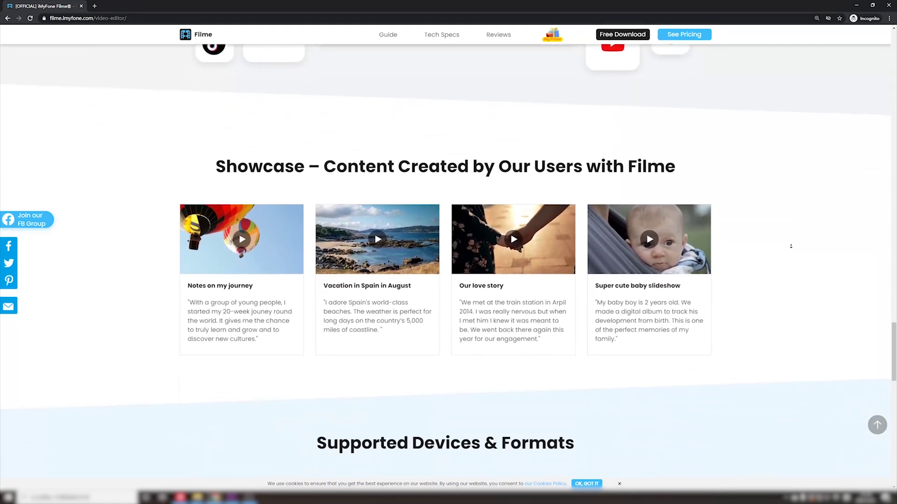
{"action": "scroll", "coordinate": [790, 246], "scroll_direction": "down", "scroll_amount": 1}
{"action": "scroll", "coordinate": [791, 247], "scroll_direction": "down", "scroll_amount": 1}
{"action": "scroll", "coordinate": [791, 246], "scroll_direction": "down", "scroll_amount": 1}
{"action": "scroll", "coordinate": [791, 246], "scroll_direction": "down", "scroll_amount": 1}
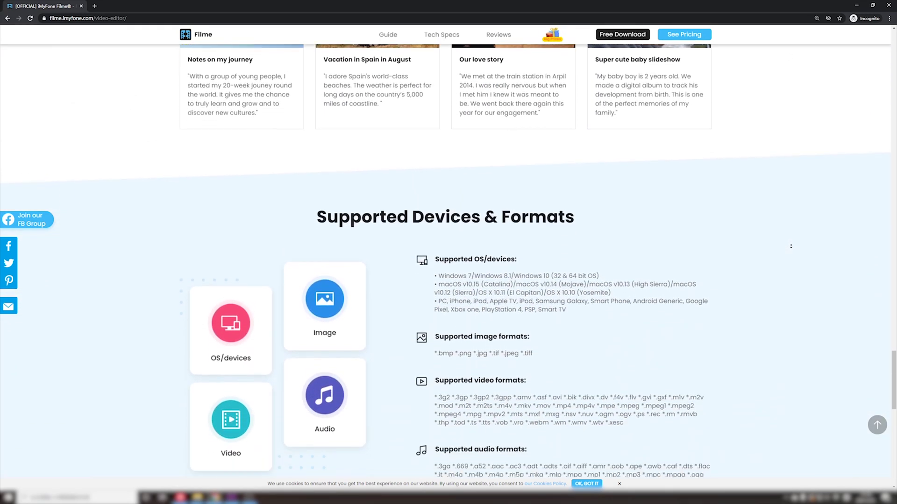
{"action": "scroll", "coordinate": [791, 246], "scroll_direction": "down", "scroll_amount": 1}
{"action": "scroll", "coordinate": [790, 246], "scroll_direction": "down", "scroll_amount": 1}
{"action": "scroll", "coordinate": [790, 246], "scroll_direction": "down", "scroll_amount": 1}
{"action": "scroll", "coordinate": [791, 246], "scroll_direction": "down", "scroll_amount": 1}
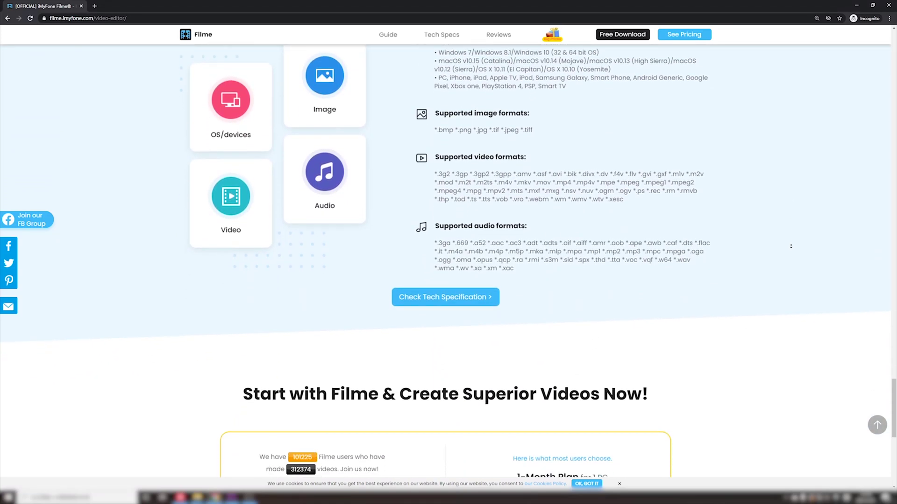
{"action": "scroll", "coordinate": [790, 246], "scroll_direction": "down", "scroll_amount": 1}
{"action": "scroll", "coordinate": [791, 246], "scroll_direction": "down", "scroll_amount": 1}
{"action": "scroll", "coordinate": [791, 247], "scroll_direction": "down", "scroll_amount": 1}
{"action": "scroll", "coordinate": [790, 246], "scroll_direction": "down", "scroll_amount": 1}
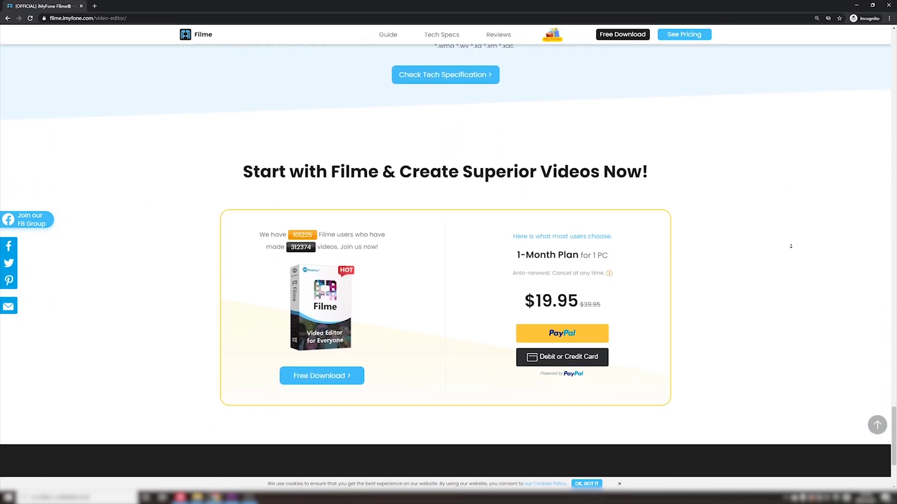
{"action": "scroll", "coordinate": [857, 95], "scroll_direction": "up", "scroll_amount": 10}
{"action": "scroll", "coordinate": [857, 95], "scroll_direction": "up", "scroll_amount": 5}
{"action": "scroll", "coordinate": [857, 95], "scroll_direction": "up", "scroll_amount": 10}
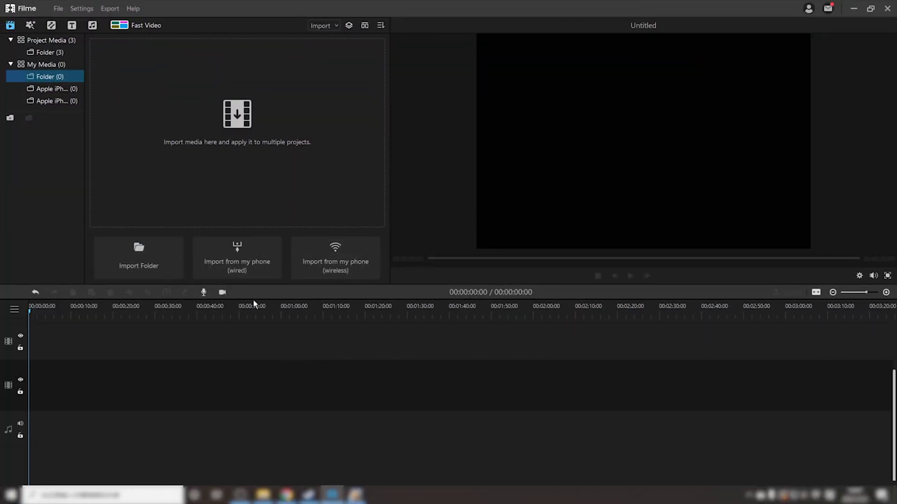
Fit Filme's screen-capture frame to the RoyalCrown game window.
{"action": "left_click", "coordinate": [223, 293]}
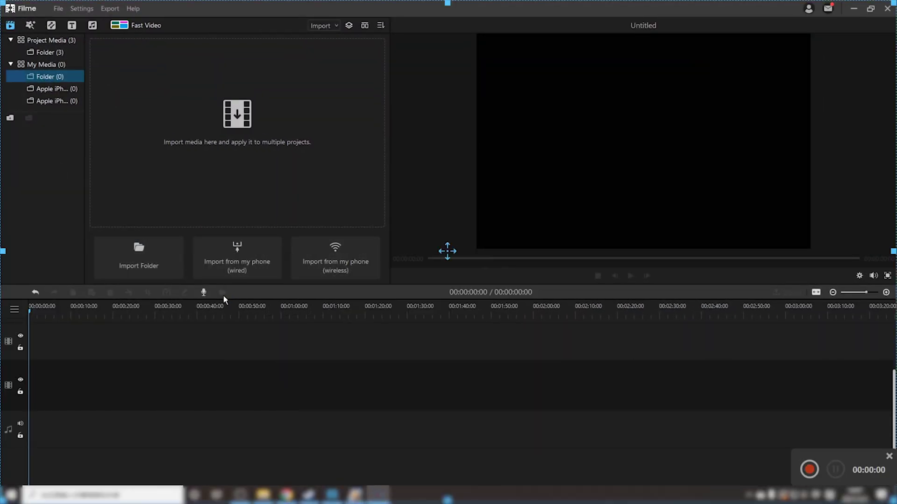
{"action": "left_click", "coordinate": [854, 10]}
{"action": "left_click", "coordinate": [853, 10]}
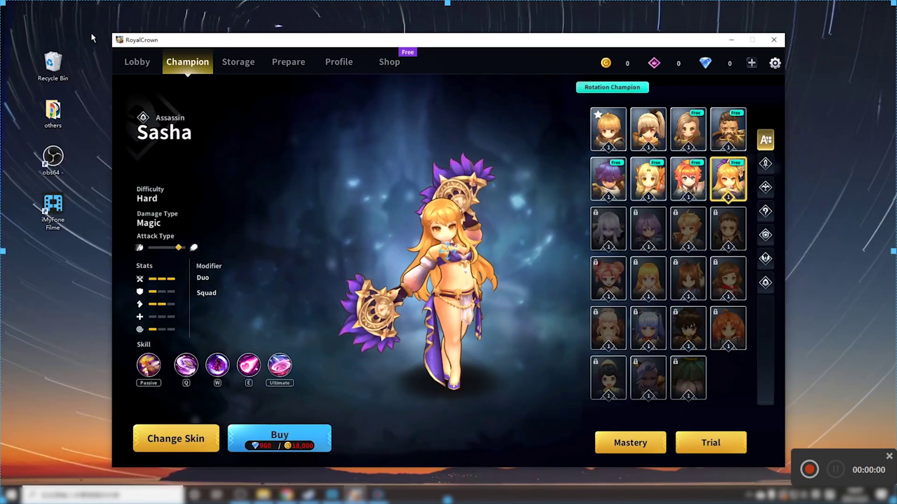
{"action": "left_click_drag", "start_coordinate": [5, 5], "coordinate": [109, 31]}
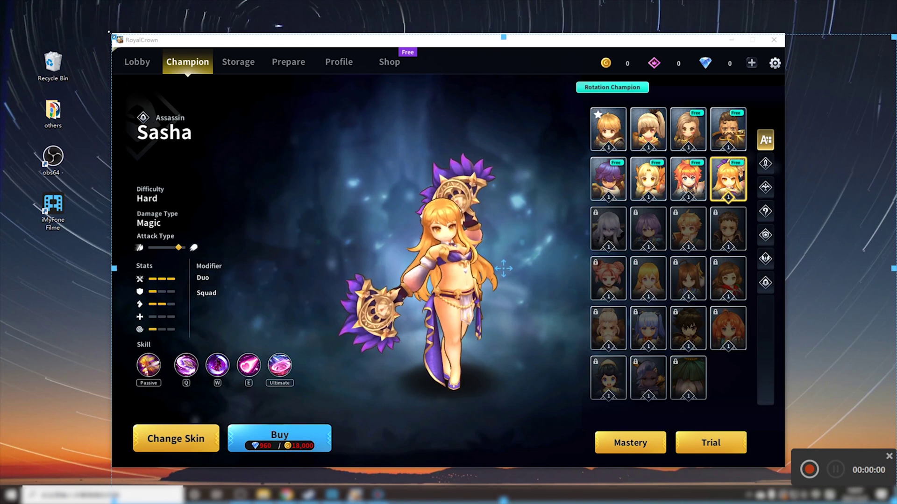
{"action": "left_click_drag", "start_coordinate": [893, 268], "coordinate": [782, 252]}
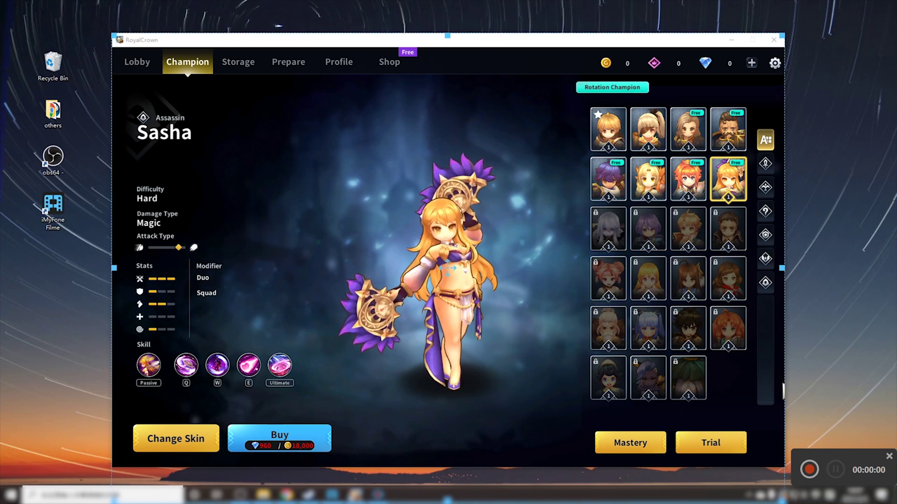
{"action": "left_click_drag", "start_coordinate": [783, 488], "coordinate": [781, 467]}
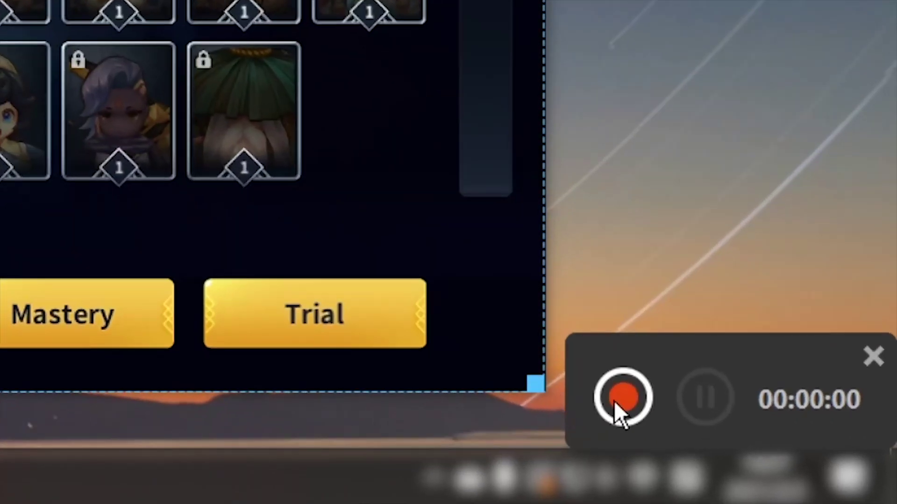
Start recording and play a Sasha trial match, casting Q skills at the King Slime.
{"action": "left_click", "coordinate": [621, 401]}
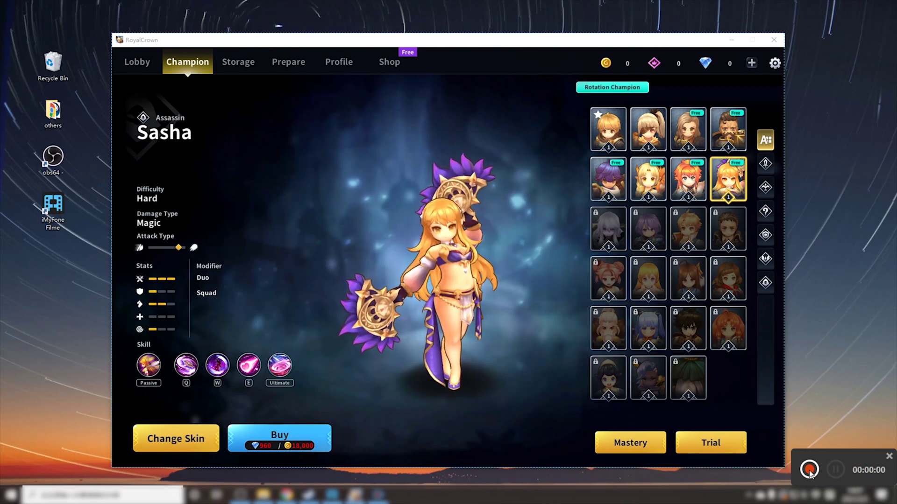
{"action": "left_click", "coordinate": [737, 443]}
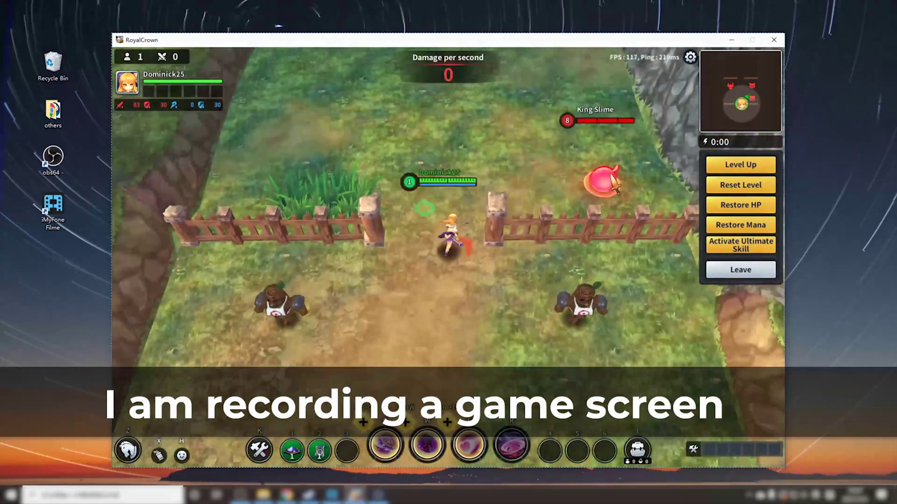
{"action": "key", "text": "q"}
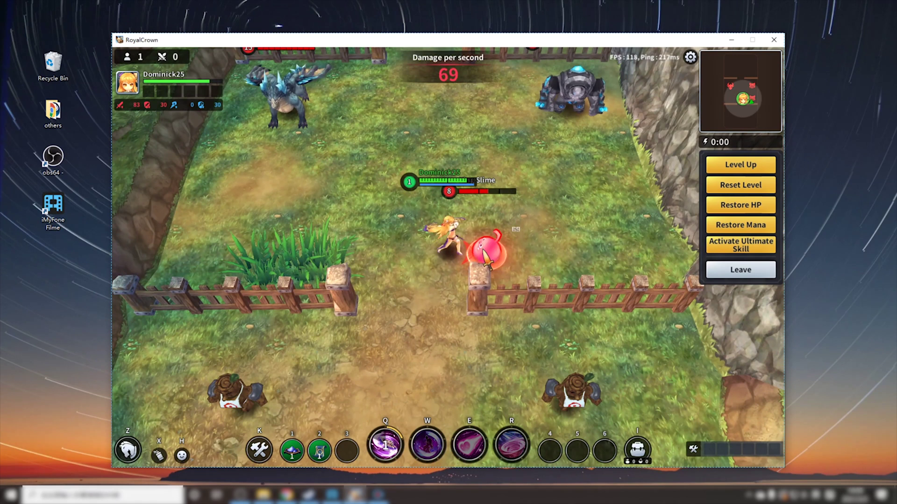
{"action": "key", "text": "q"}
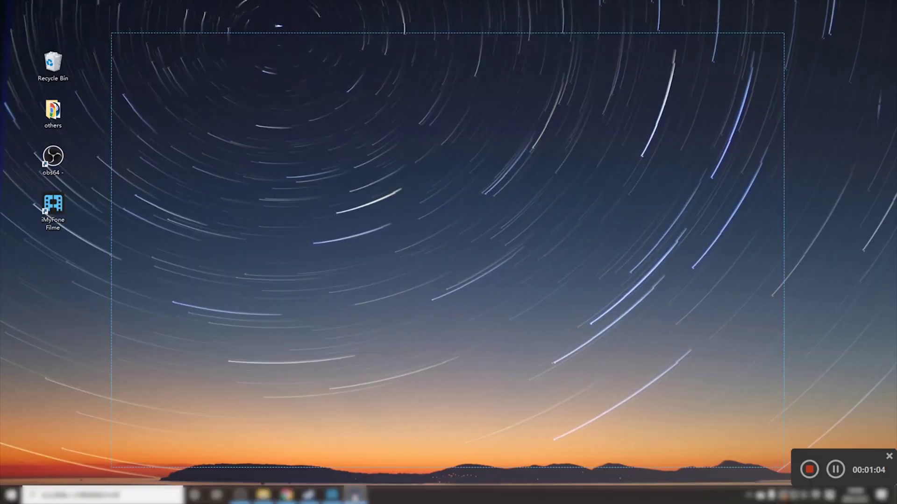
Stop the screen recording and place the gameplay clip on the video track.
{"action": "left_click", "coordinate": [809, 470]}
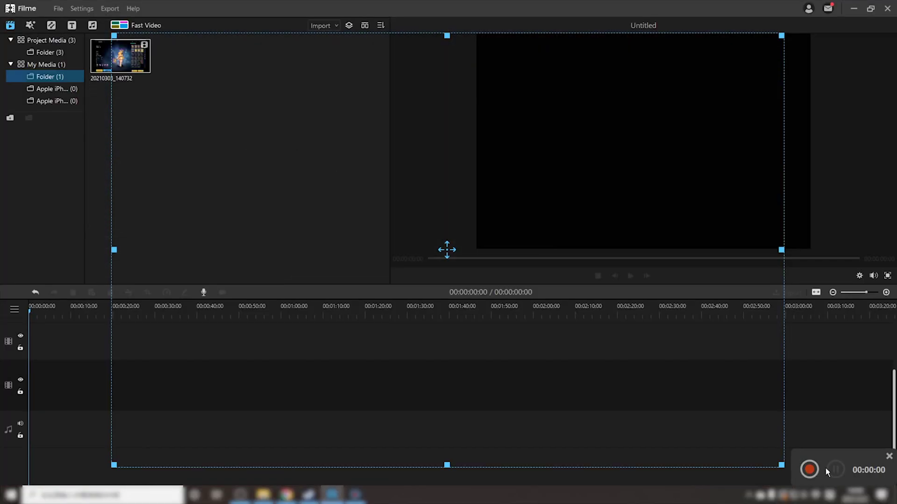
{"action": "left_click", "coordinate": [889, 458]}
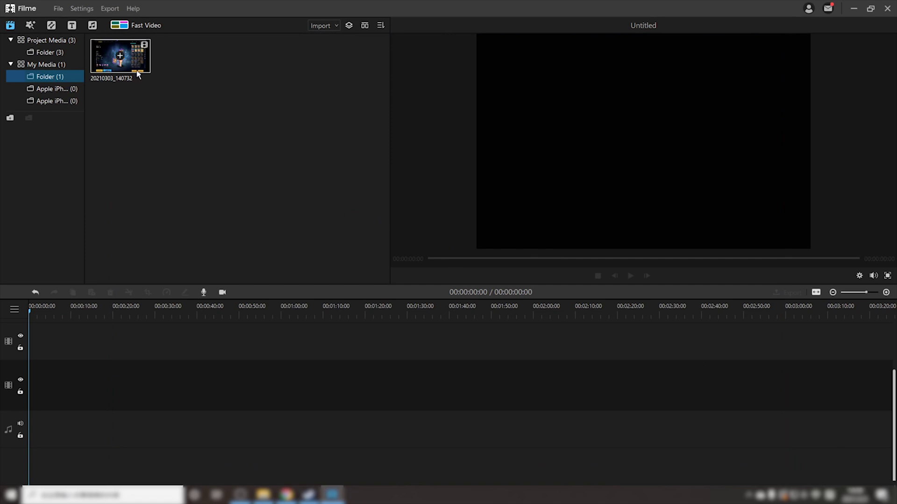
{"action": "left_click_drag", "start_coordinate": [138, 74], "coordinate": [30, 381]}
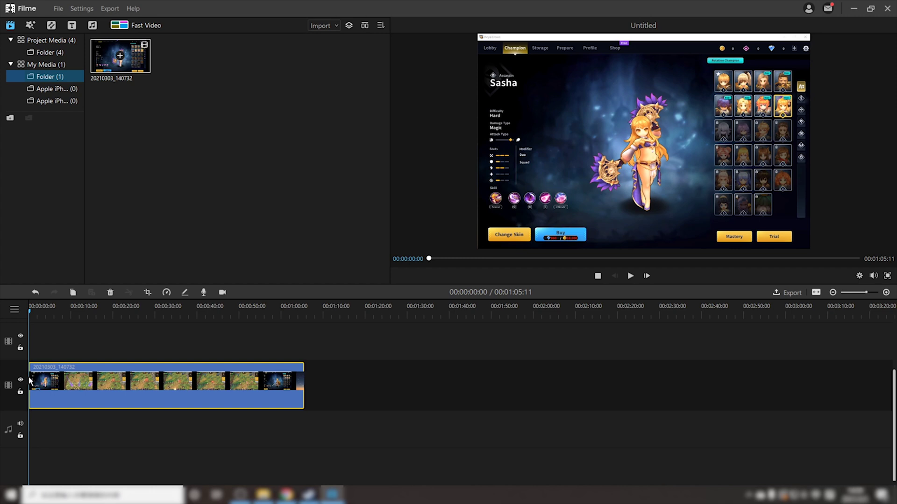
Review the clip and trim its tail to about 46 seconds, then play it back.
{"action": "left_click", "coordinate": [45, 380]}
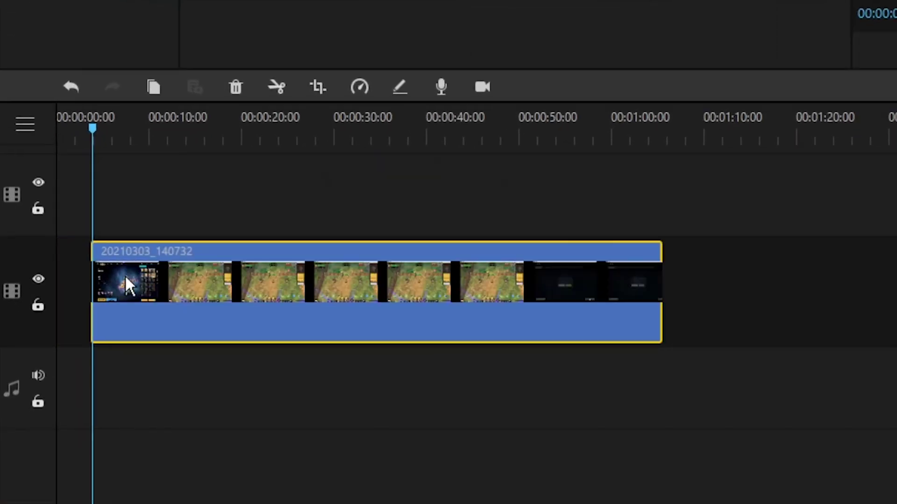
{"action": "mouse_move", "coordinate": [100, 130]}
{"action": "left_mouse_down"}
{"action": "mouse_move", "coordinate": [537, 144]}
{"action": "mouse_move", "coordinate": [471, 148]}
{"action": "mouse_move", "coordinate": [481, 131]}
{"action": "mouse_move", "coordinate": [472, 132]}
{"action": "left_mouse_up"}
{"action": "key", "text": "space"}
{"action": "left_click_drag", "start_coordinate": [627, 272], "coordinate": [495, 273]}
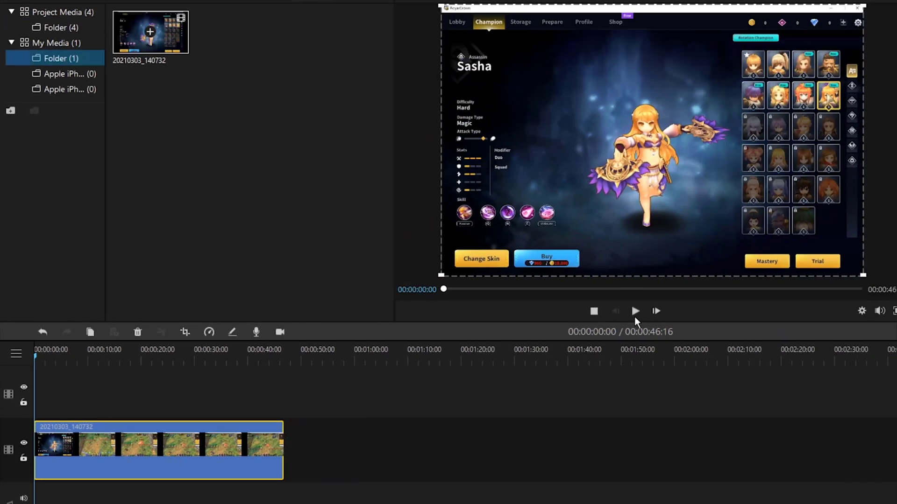
{"action": "left_click", "coordinate": [601, 331]}
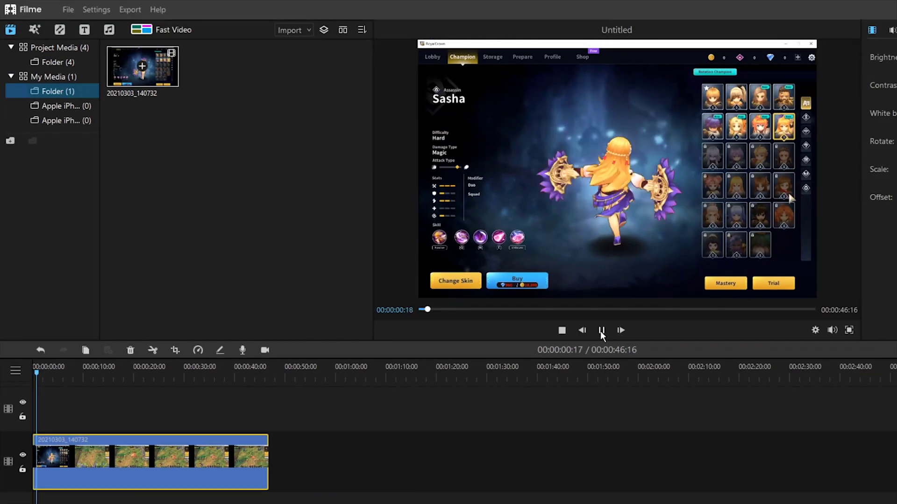
Place the Loading1 effect at 0:00 on the overlay track, shorten it, and preview.
{"action": "left_click", "coordinate": [601, 331]}
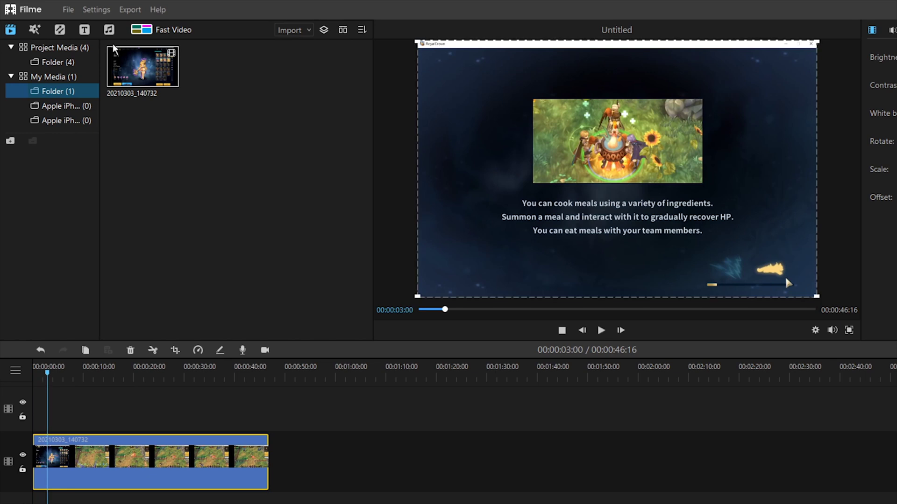
{"action": "left_click", "coordinate": [35, 30]}
{"action": "mouse_move", "coordinate": [372, 58]}
{"action": "left_mouse_down"}
{"action": "mouse_move", "coordinate": [377, 157]}
{"action": "mouse_move", "coordinate": [341, 318]}
{"action": "left_mouse_up"}
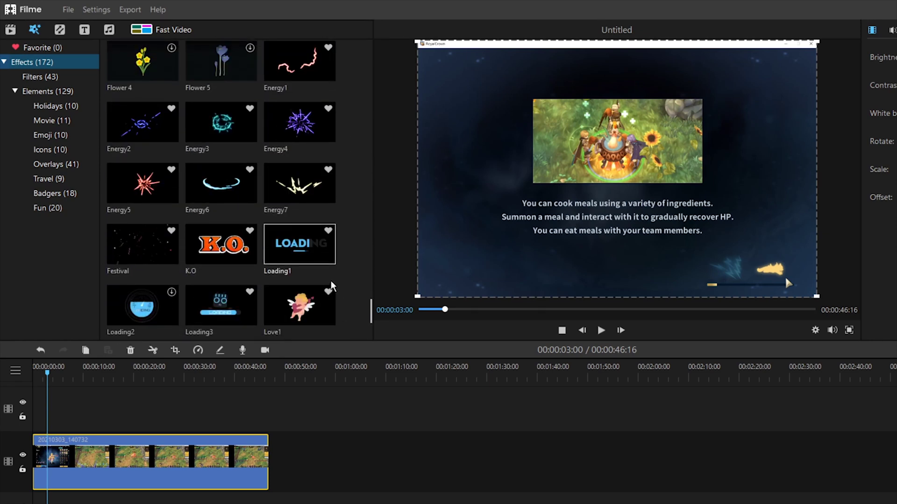
{"action": "left_click_drag", "start_coordinate": [198, 360], "coordinate": [49, 416]}
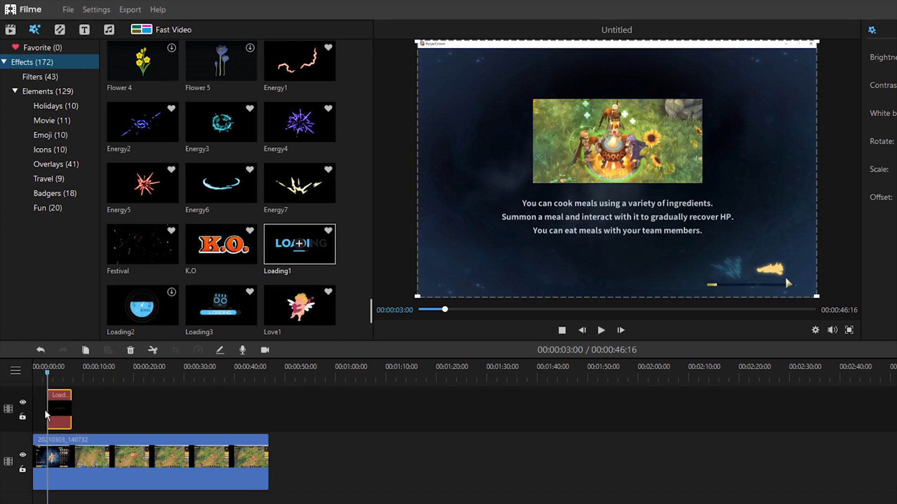
{"action": "key", "text": "space"}
{"action": "key", "text": "space"}
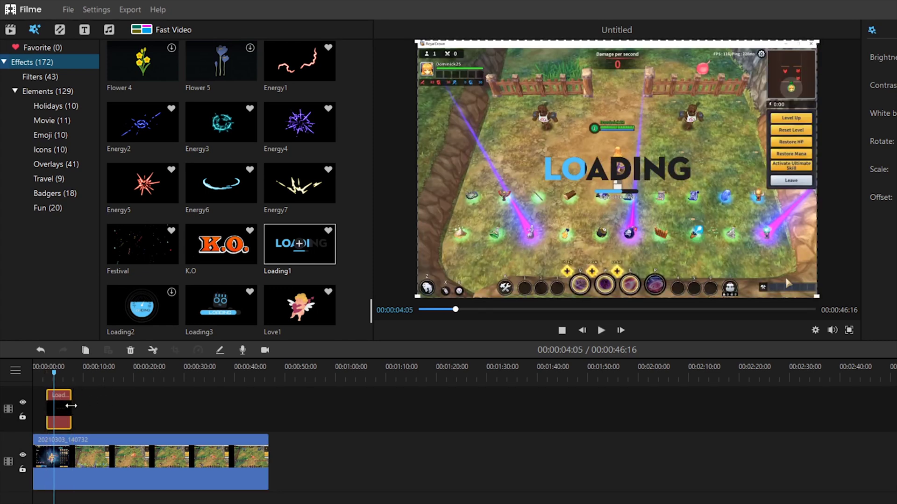
{"action": "left_click_drag", "start_coordinate": [59, 407], "coordinate": [58, 405]}
{"action": "key", "text": "space"}
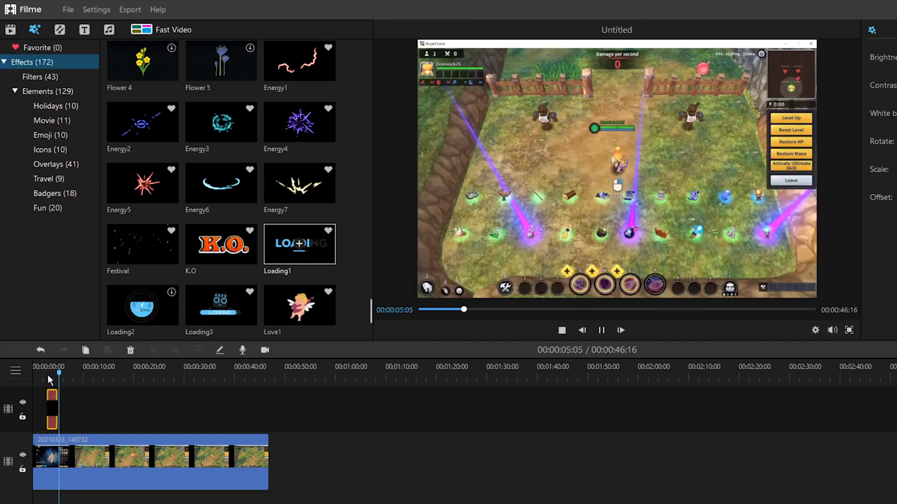
{"action": "key", "text": "space"}
Add the K.O effect near the 00:42 mark and preview it.
{"action": "left_click_drag", "start_coordinate": [222, 379], "coordinate": [246, 390]}
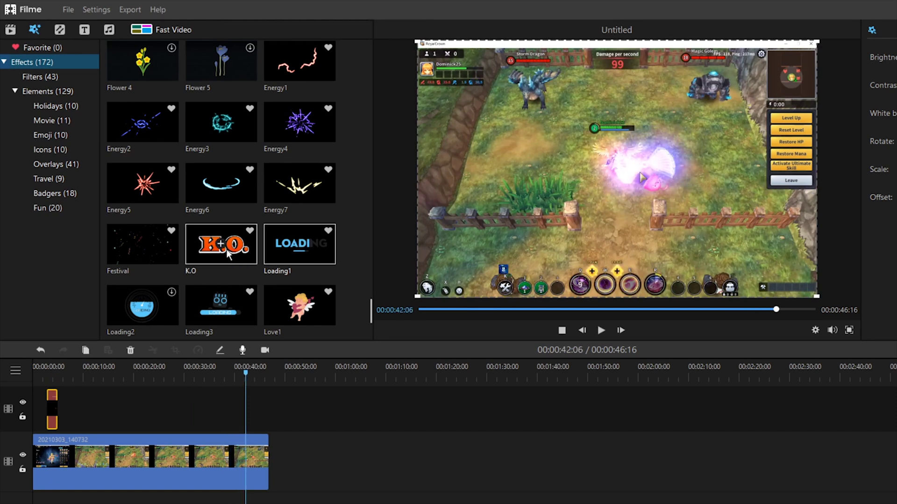
{"action": "left_click_drag", "start_coordinate": [221, 244], "coordinate": [250, 393]}
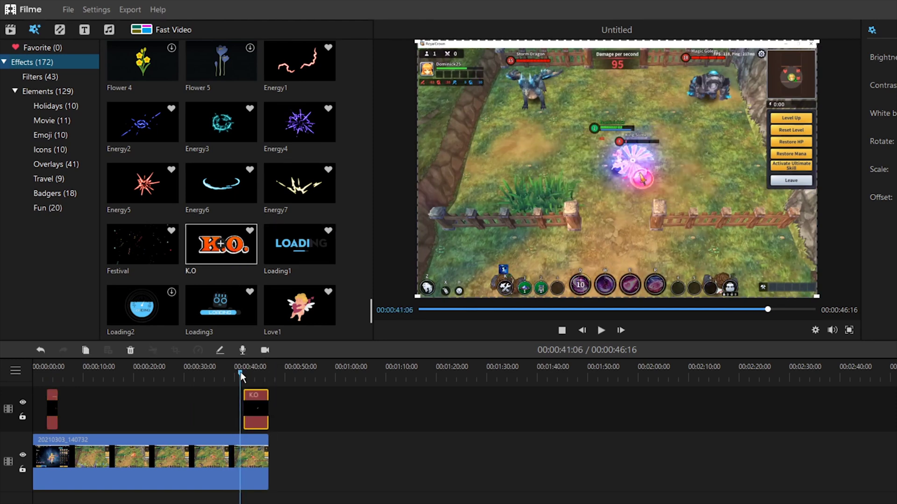
{"action": "key", "text": "space"}
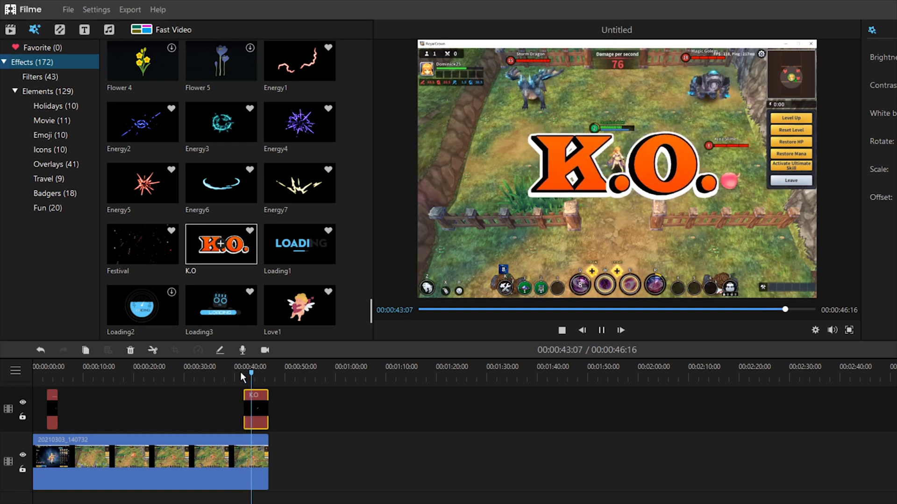
{"action": "key", "text": "space"}
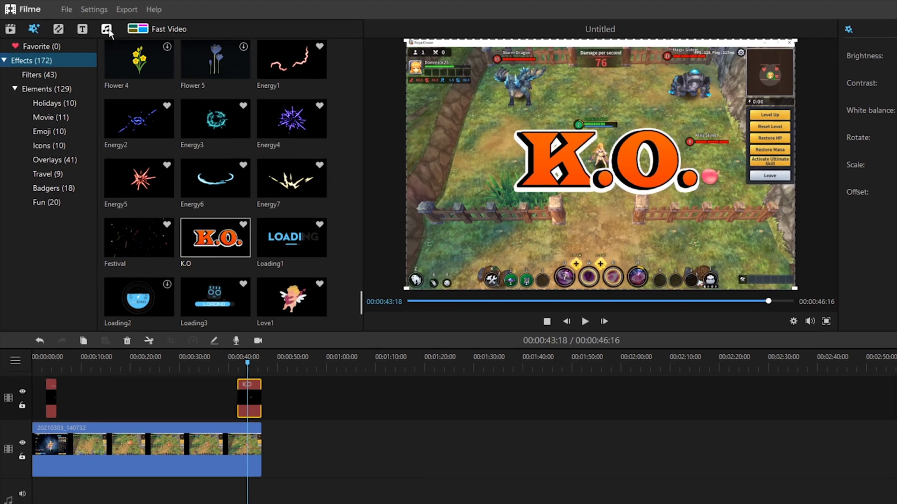
{"action": "left_click", "coordinate": [94, 27]}
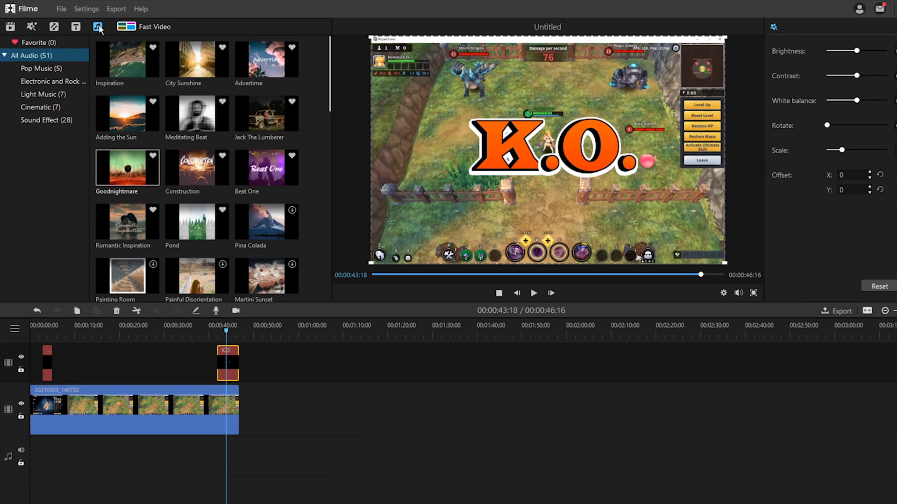
Add Goodnightmare as background music, cutting off the part past the footage's end.
{"action": "left_click_drag", "start_coordinate": [124, 161], "coordinate": [40, 429]}
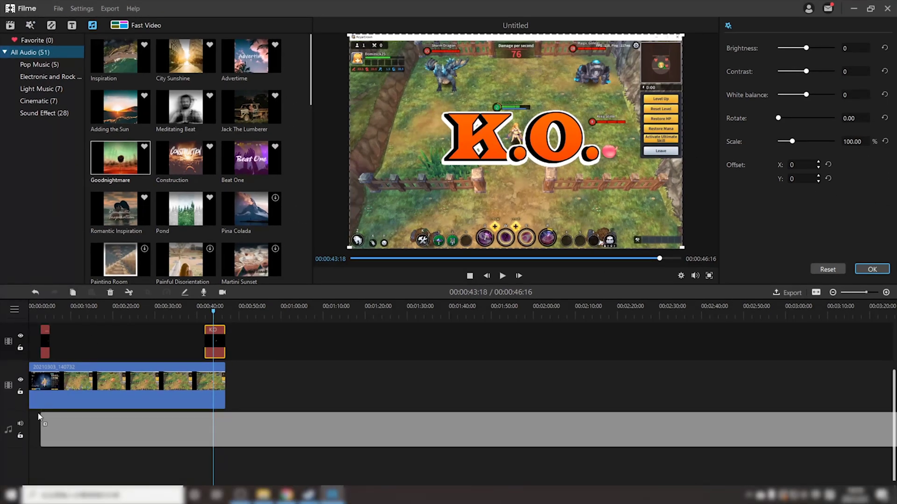
{"action": "left_click_drag", "start_coordinate": [222, 314], "coordinate": [225, 315]}
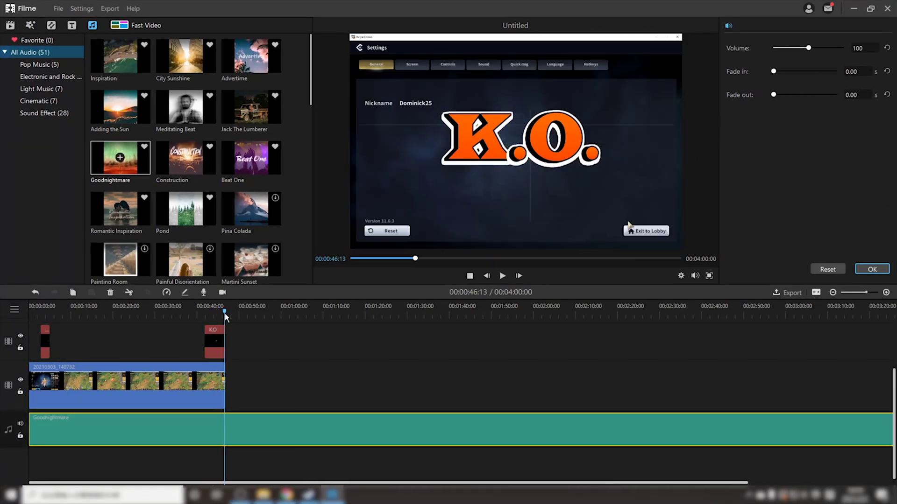
{"action": "left_click", "coordinate": [129, 293]}
{"action": "left_click", "coordinate": [111, 293]}
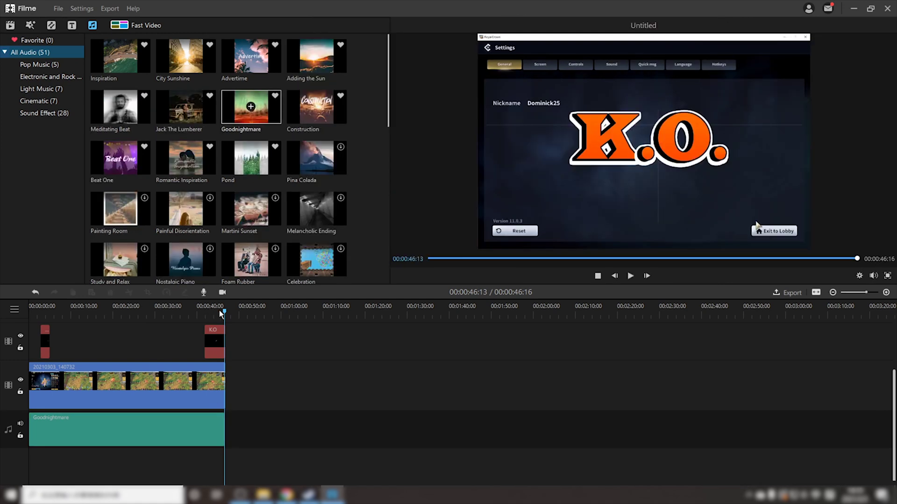
{"action": "left_click_drag", "start_coordinate": [57, 314], "coordinate": [29, 314]}
Add the Title 4 template at the start and retype it as 'The First Trial On Royal Crown'.
{"action": "left_click", "coordinate": [74, 26]}
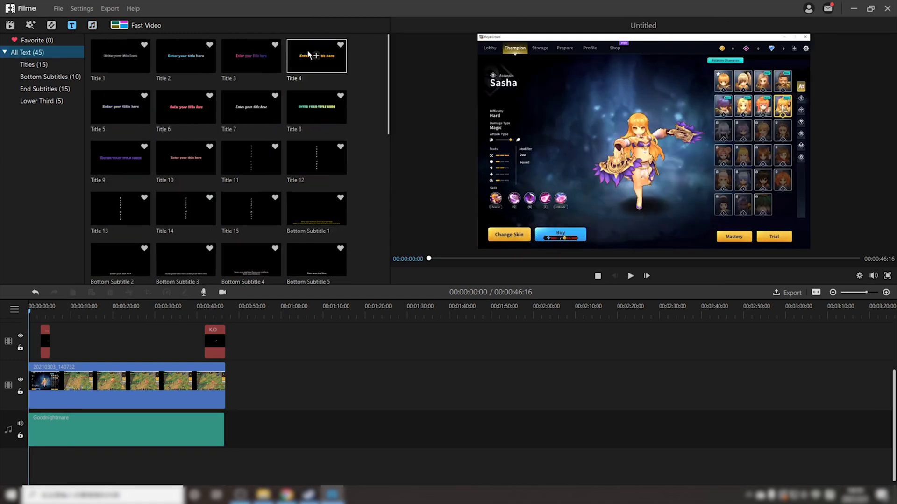
{"action": "left_click", "coordinate": [317, 57]}
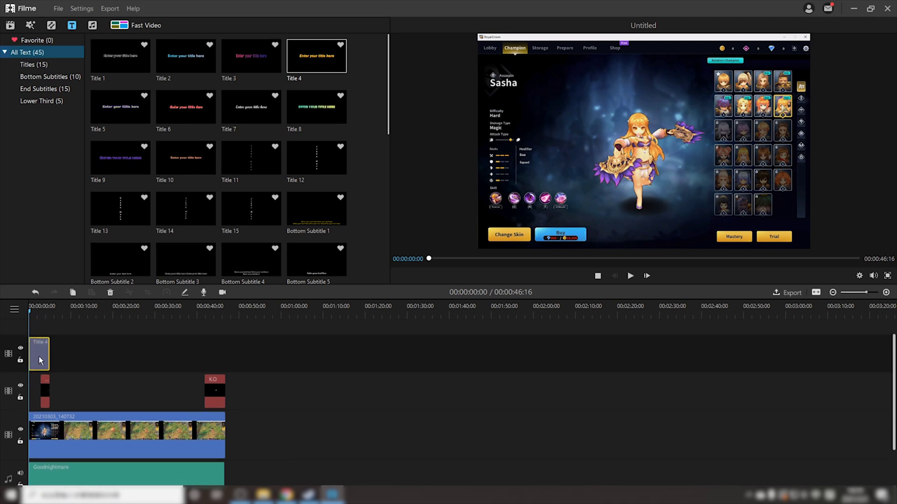
{"action": "double_click", "coordinate": [39, 361]}
{"action": "key", "text": "ctrl+a"}
{"action": "key", "text": "BackSpace"}
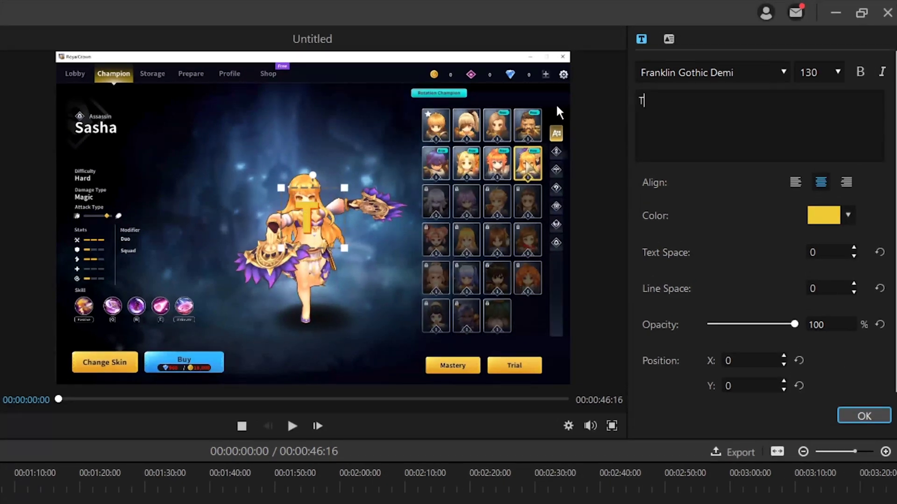
{"action": "type", "text": "he"}
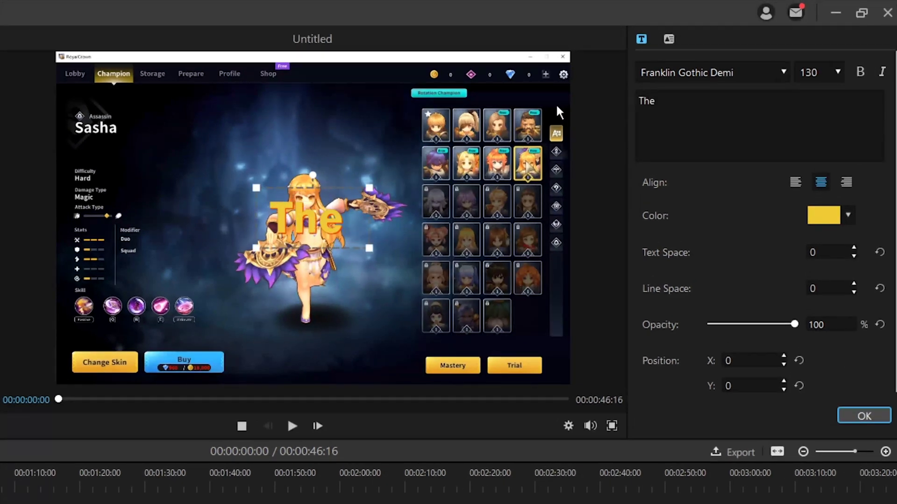
{"action": "type", "text": " First"}
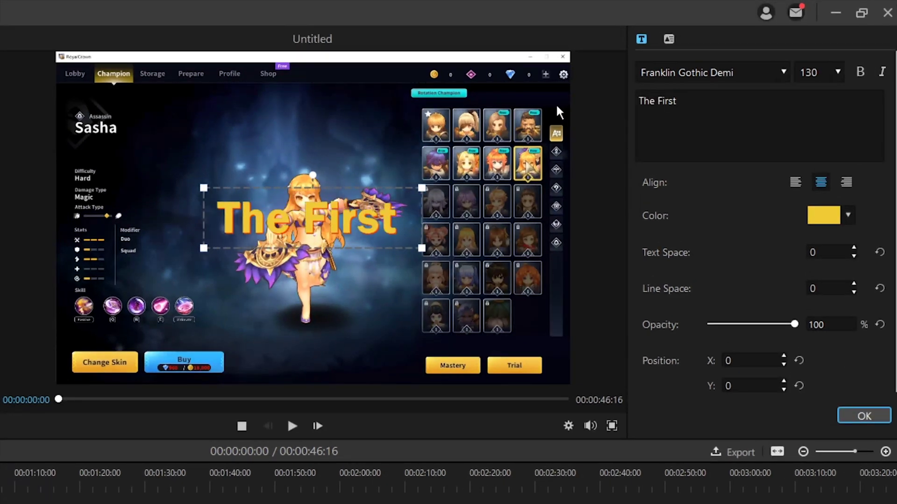
{"action": "type", "text": " Trial O"}
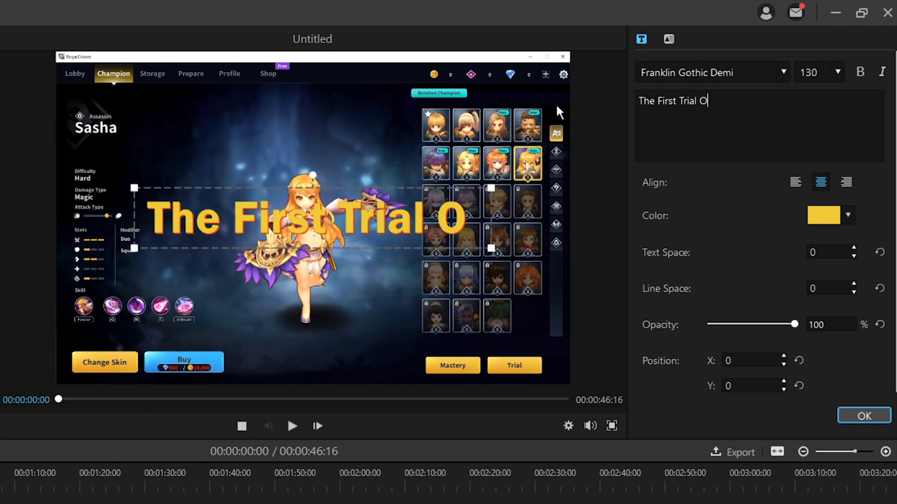
{"action": "type", "text": "n"}
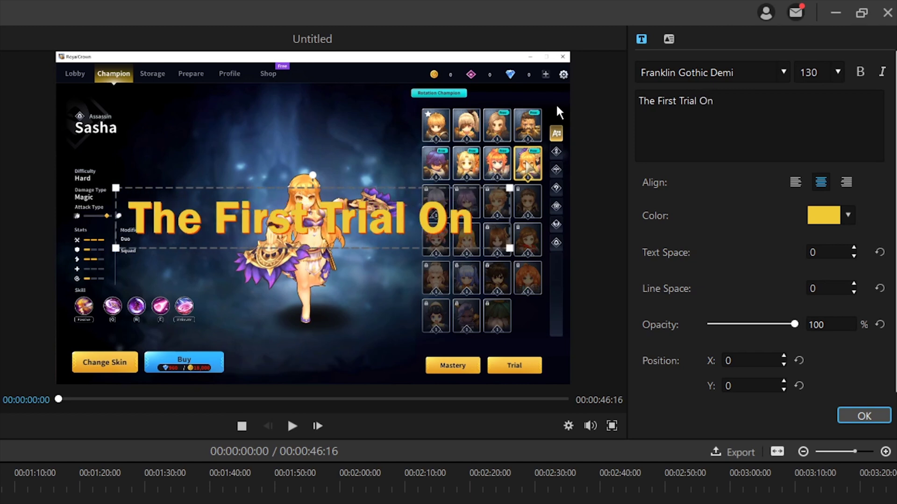
{"action": "type", "text": " Royal C"}
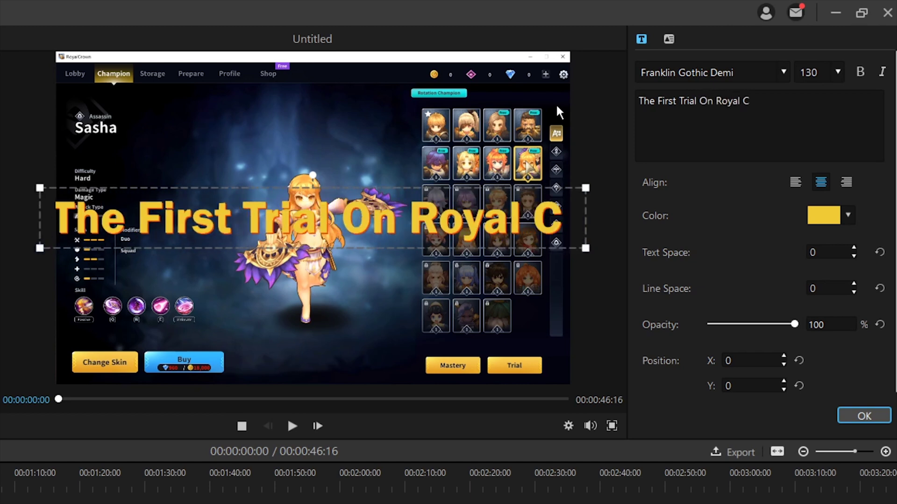
{"action": "type", "text": "rown"}
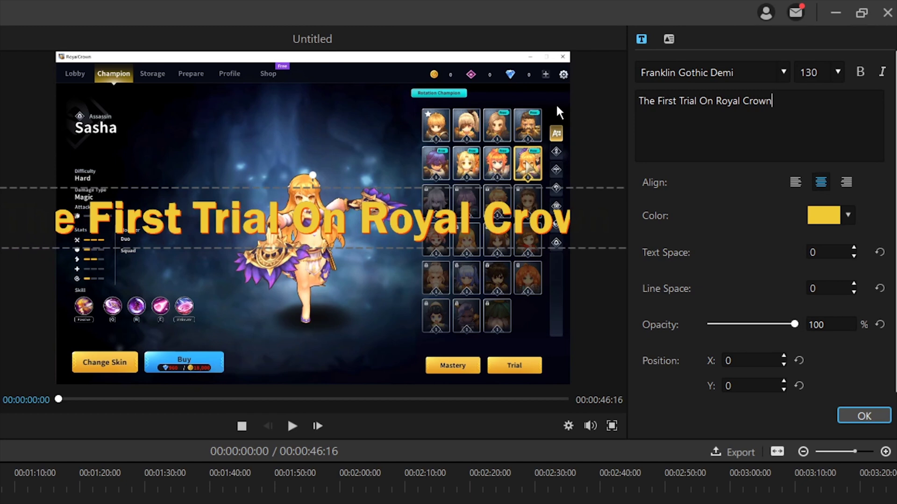
Set the whole title's font size to 100 and apply the text.
{"action": "left_click_drag", "start_coordinate": [804, 97], "coordinate": [603, 104]}
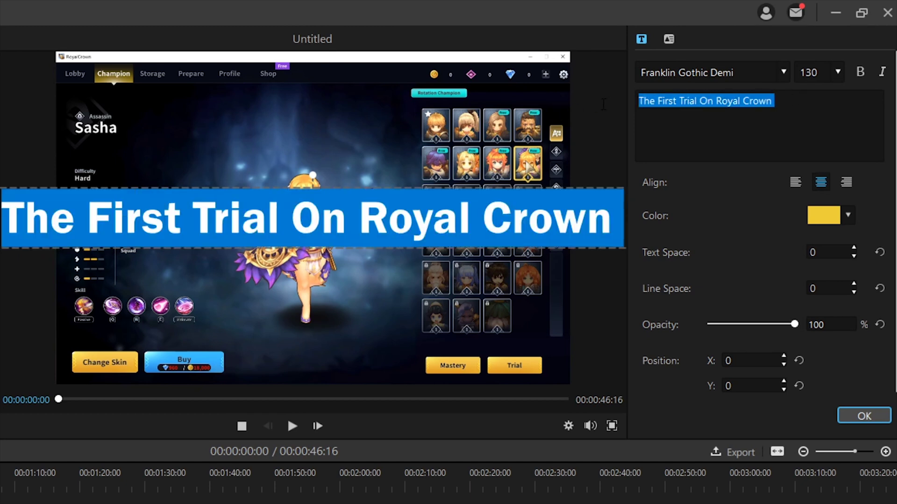
{"action": "left_click", "coordinate": [839, 73]}
{"action": "left_click", "coordinate": [813, 168]}
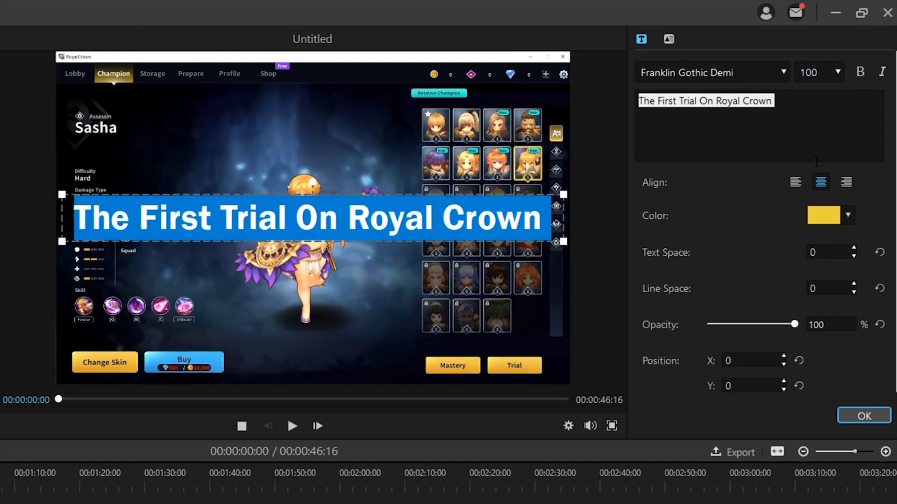
{"action": "key", "text": "Return"}
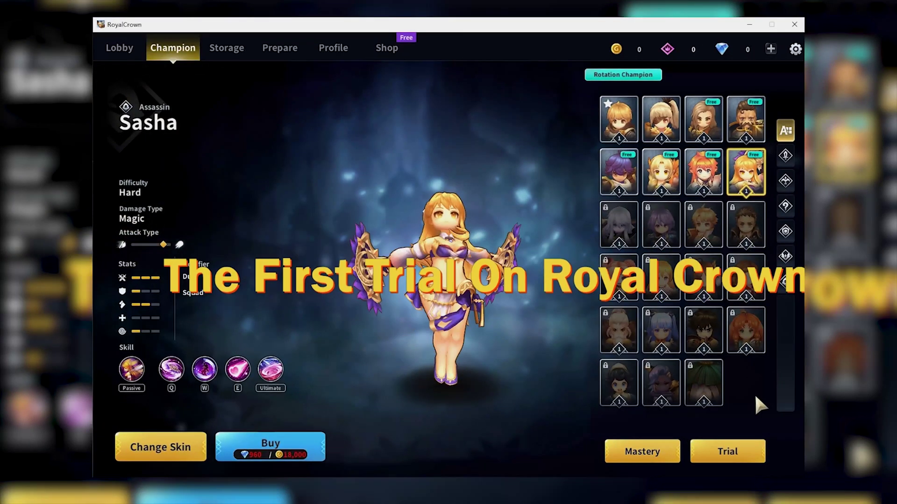
{"action": "left_click", "coordinate": [749, 467]}
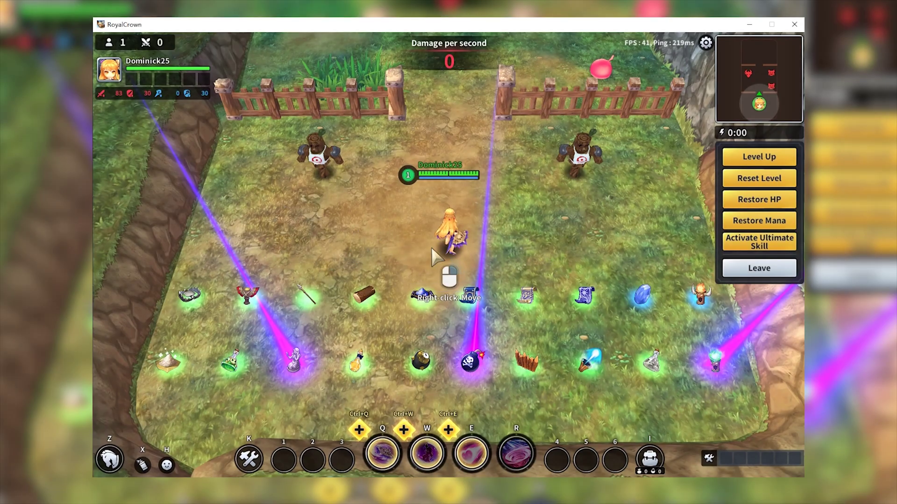
{"action": "right_click", "coordinate": [400, 304]}
{"action": "right_click", "coordinate": [452, 136]}
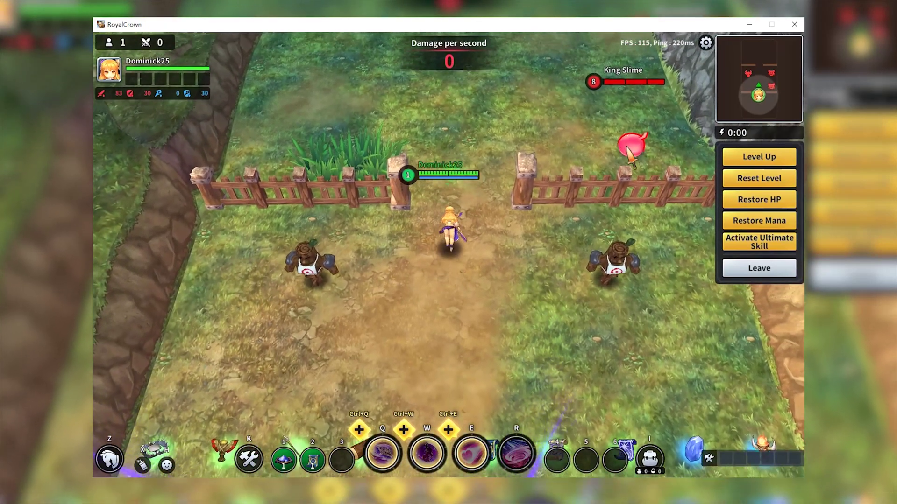
{"action": "right_click", "coordinate": [431, 177]}
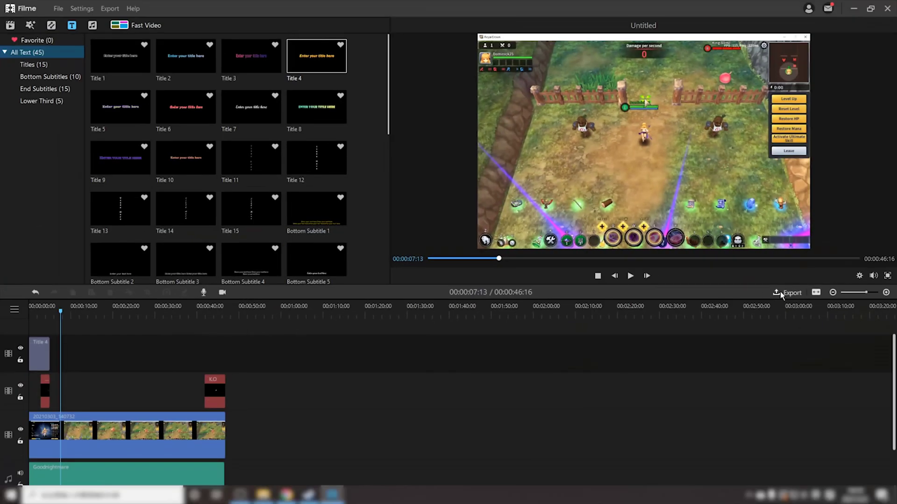
Open the Export window and review its YouTube and Vimeo upload options.
{"action": "left_click", "coordinate": [788, 293]}
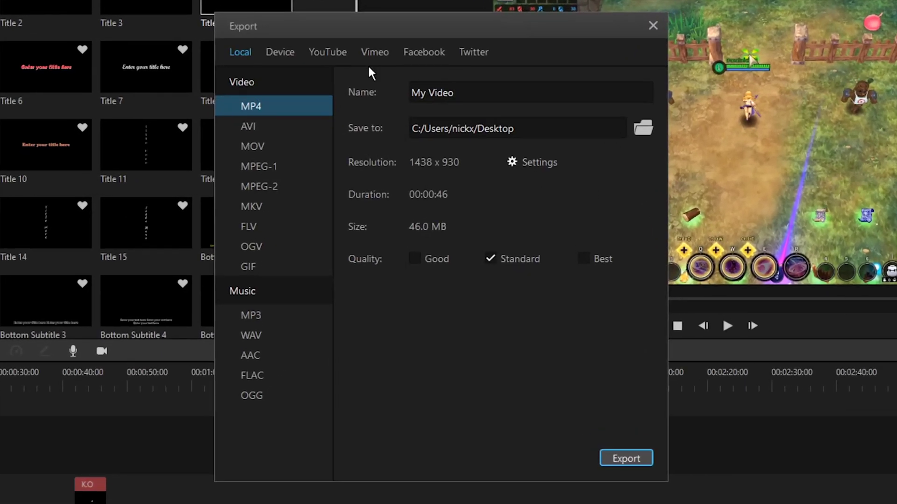
{"action": "left_click", "coordinate": [332, 53]}
{"action": "left_click", "coordinate": [384, 58]}
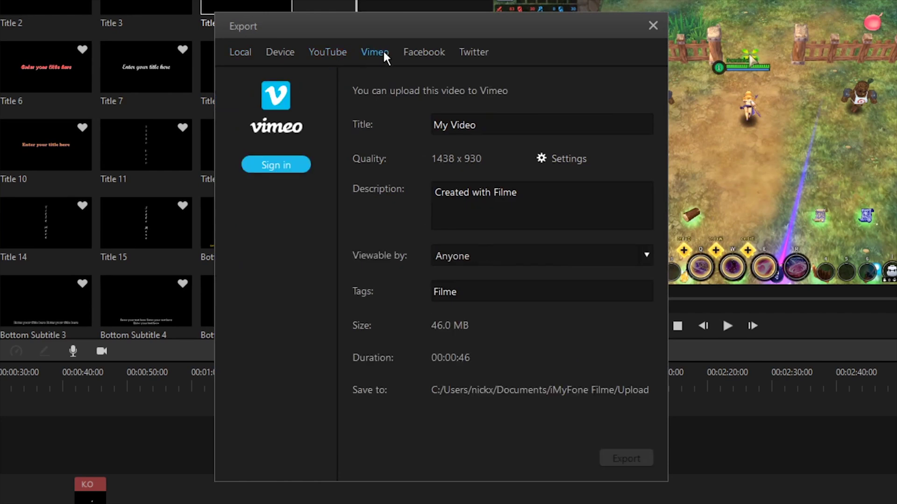